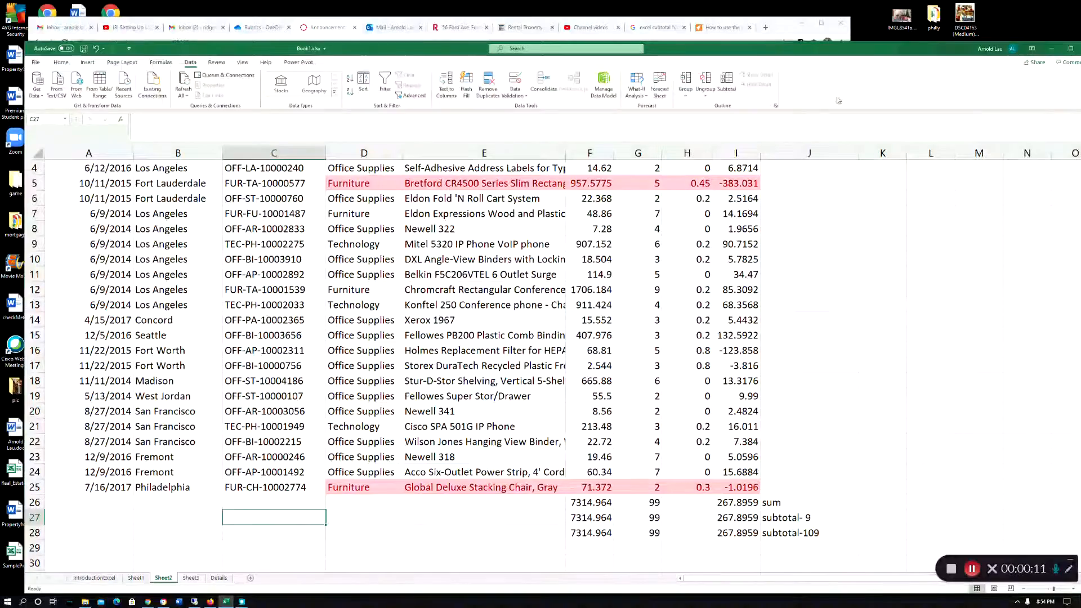
Review the order table on Sheet2 from the Order Date header through the last Profit entry in row 25.
left_click_drag(885, 50, 869, 41)
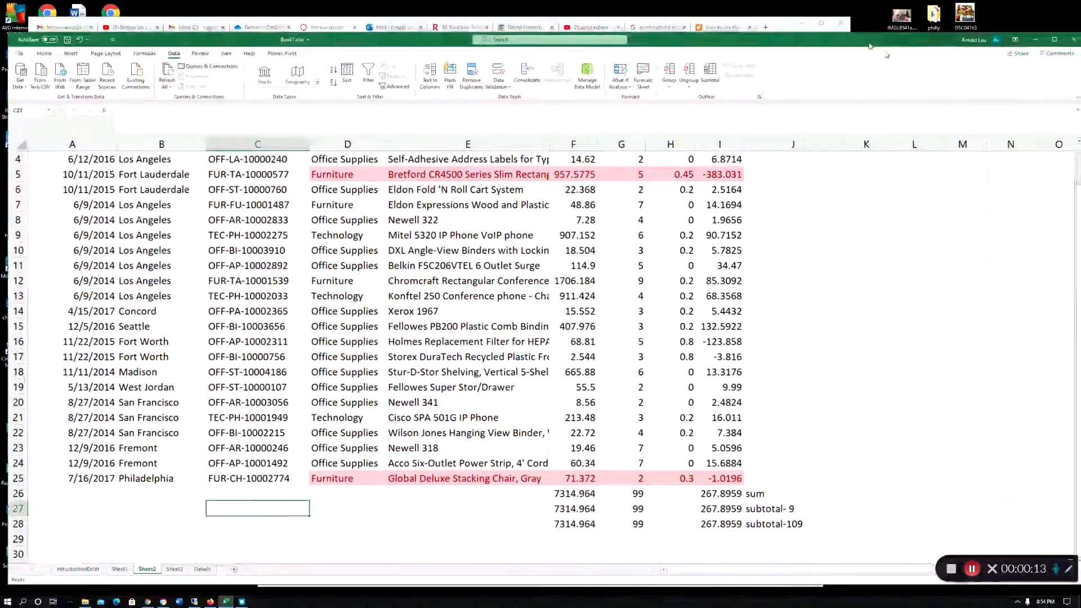
left_click(711, 494)
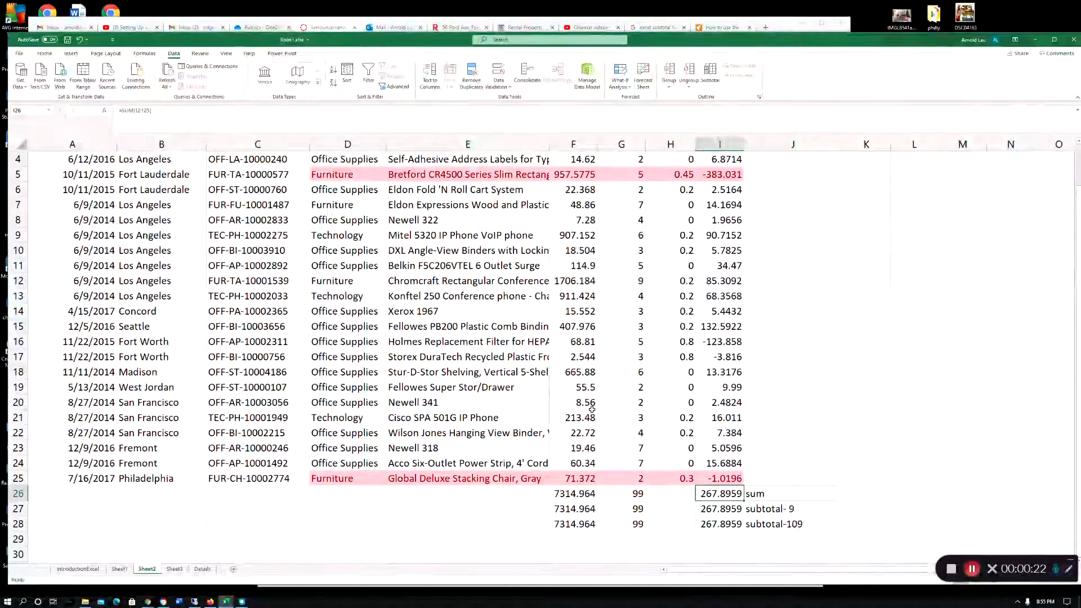
scroll(90, 269, "up", 1)
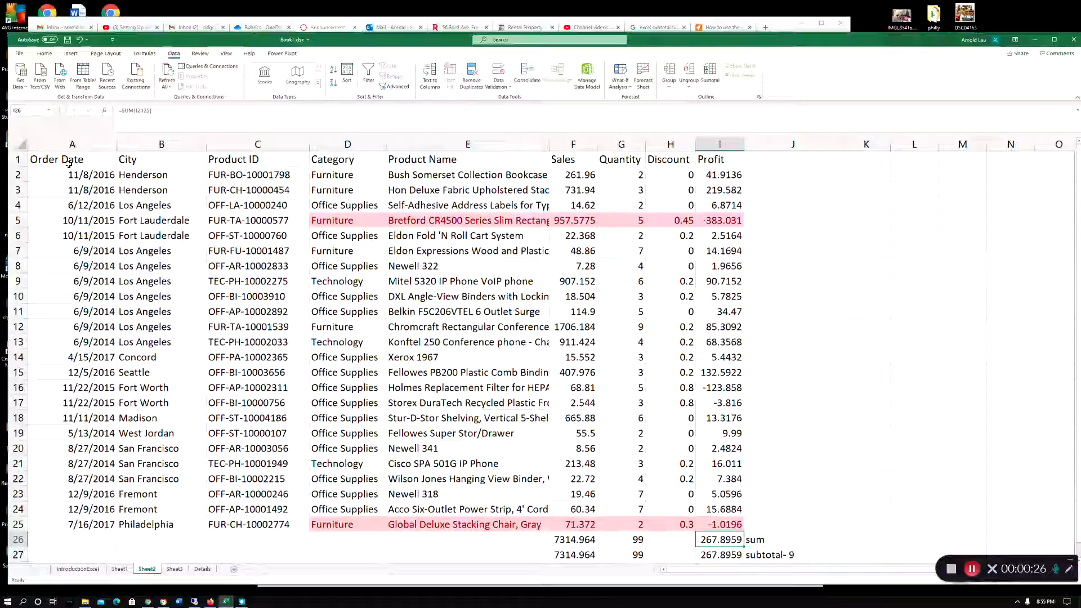
left_click(35, 162)
scroll(154, 193, "down", 3)
scroll(154, 193, "up", 3)
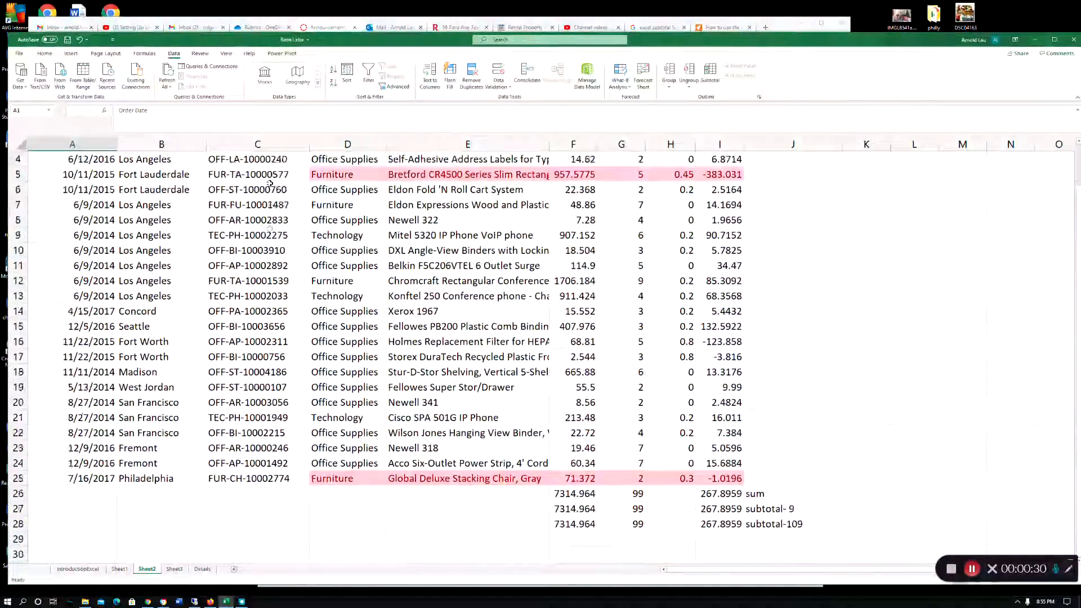
scroll(570, 242, "down", 1)
scroll(570, 242, "up", 1)
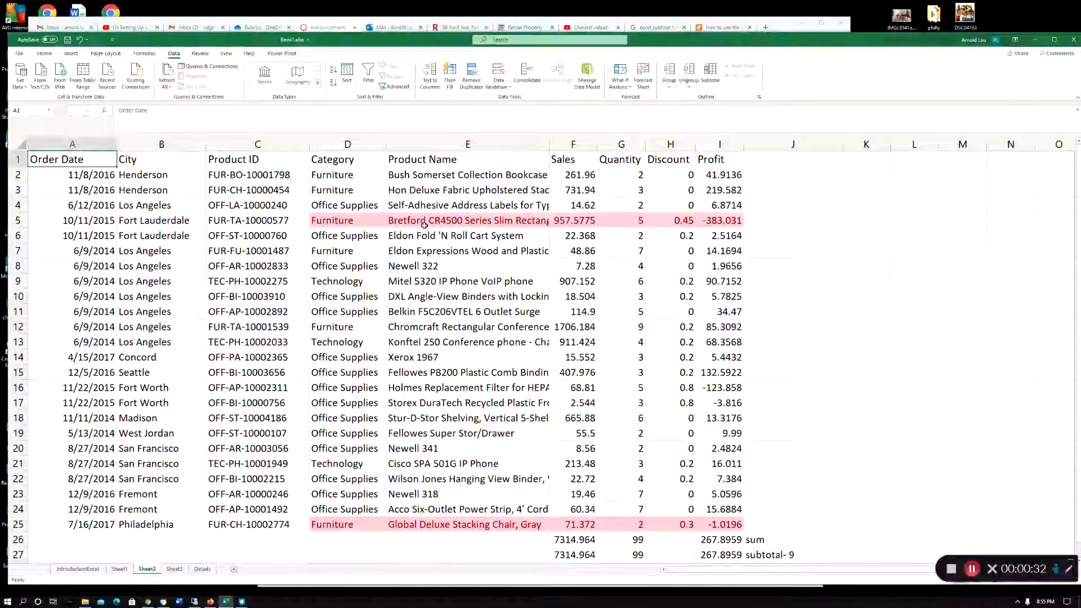
left_click(719, 522)
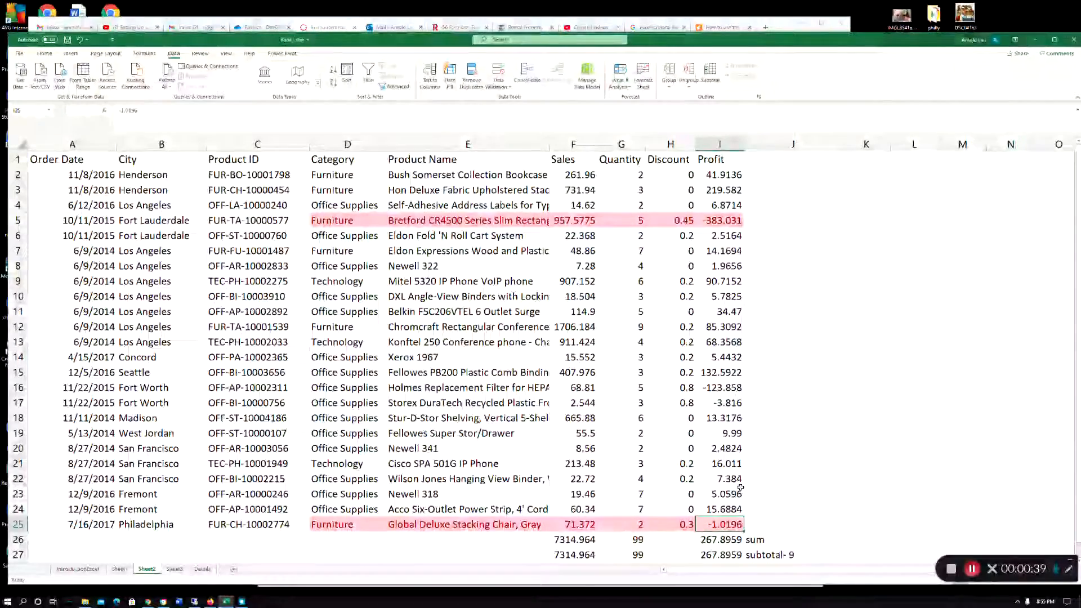
Inspect the sum, subtotal-9 and subtotal-109 formulas for the Profit column in cells I26 to I28.
scroll(740, 488, "down", 2)
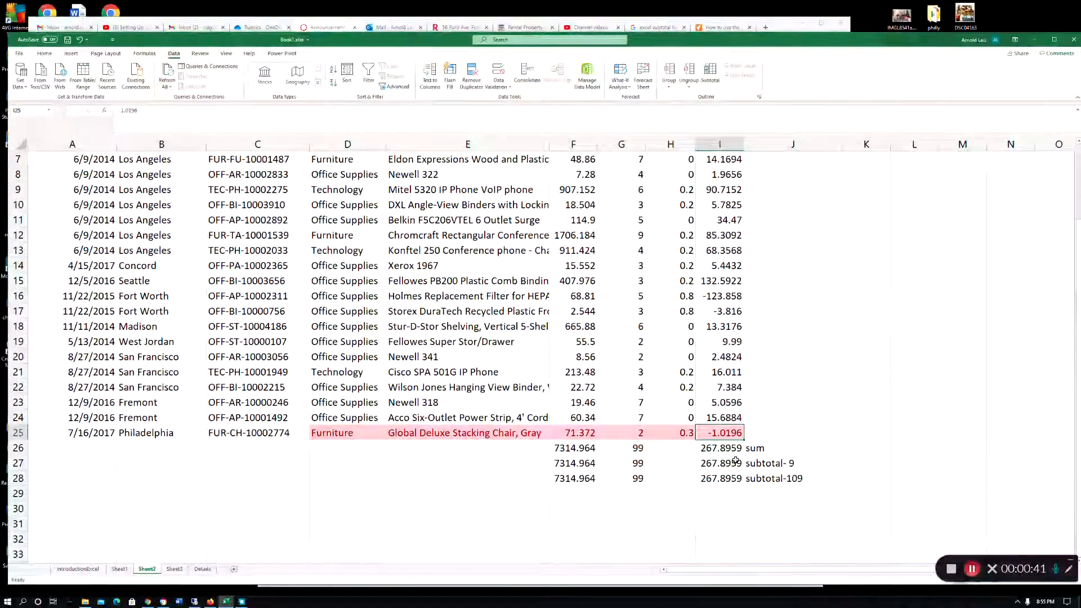
left_click(721, 450)
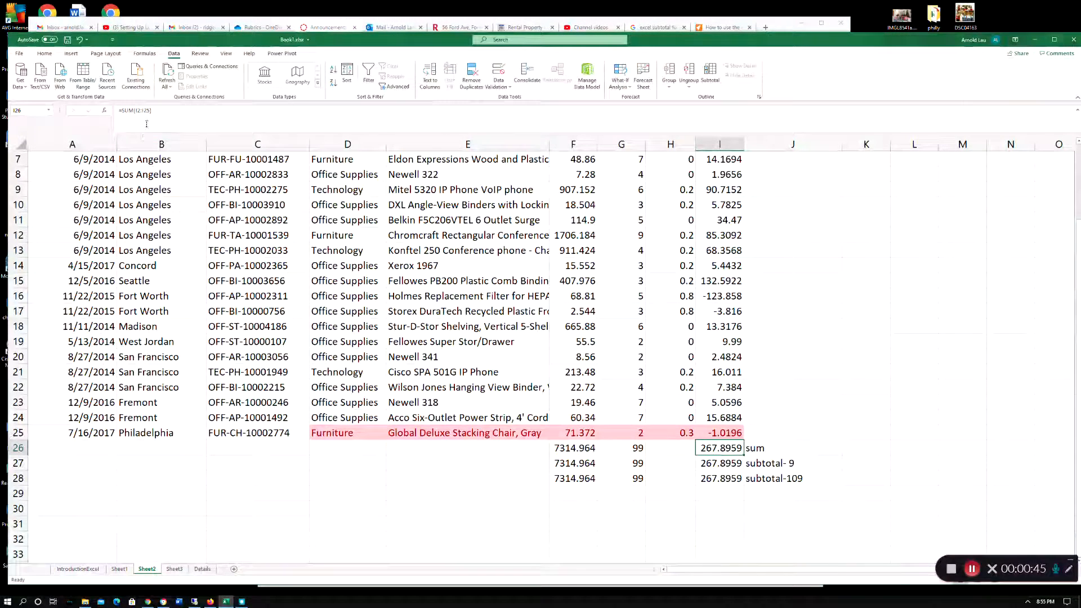
left_click(736, 464)
left_click(735, 480)
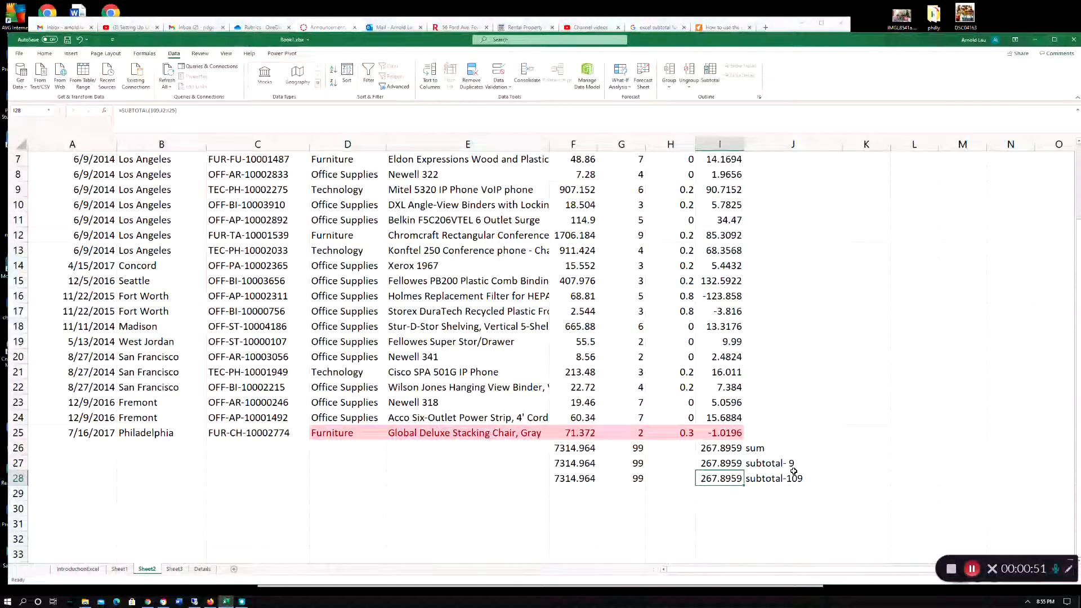
Begin a SUBTOTAL formula in cell I29 to bring up its function number options.
left_click(732, 493)
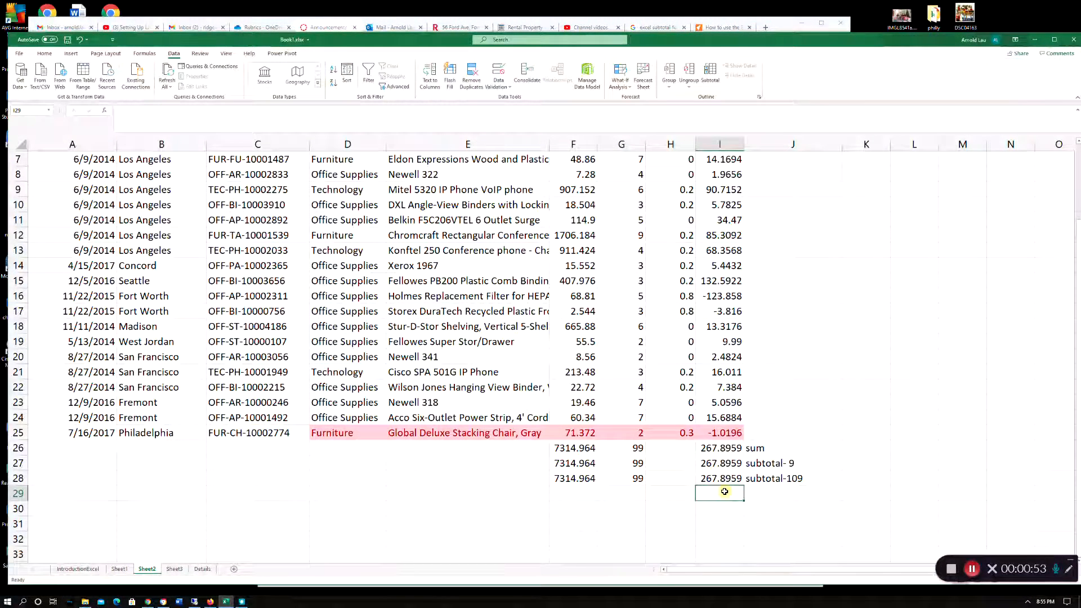
type("=")
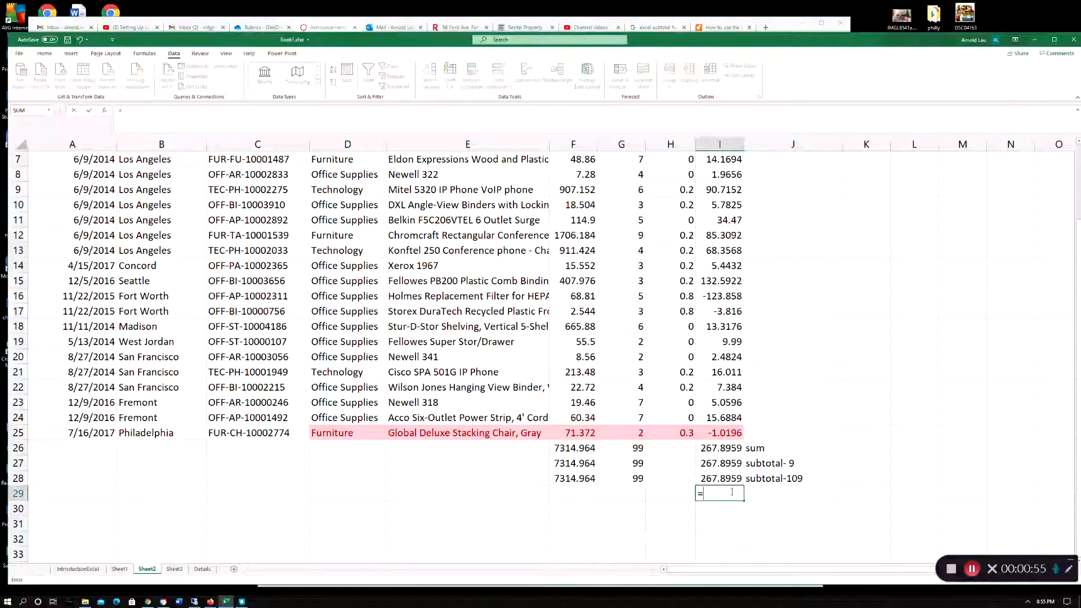
type("SUBTO")
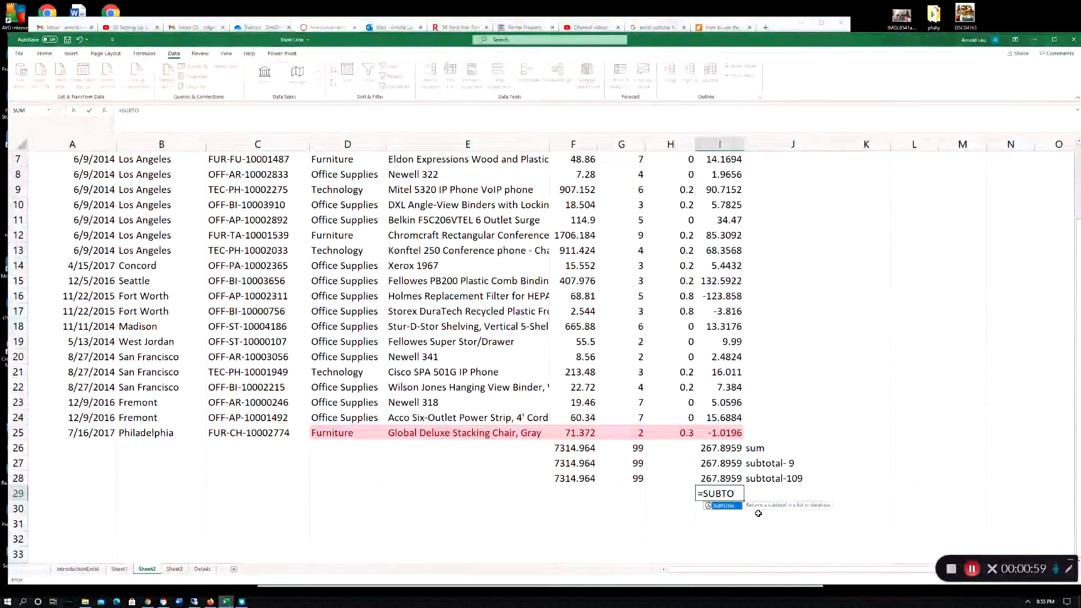
key("Escape")
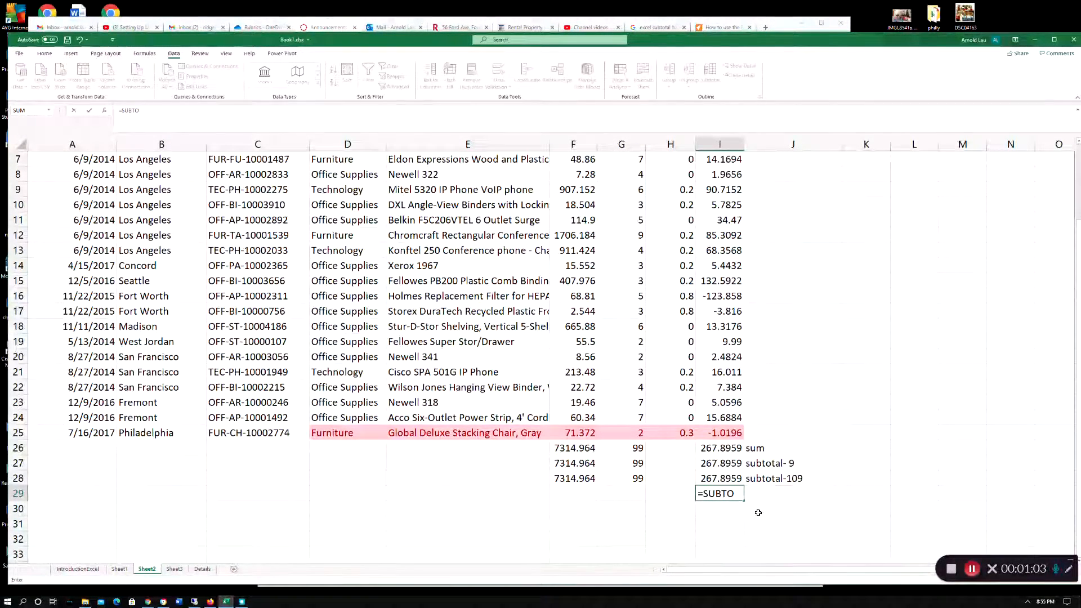
type("T")
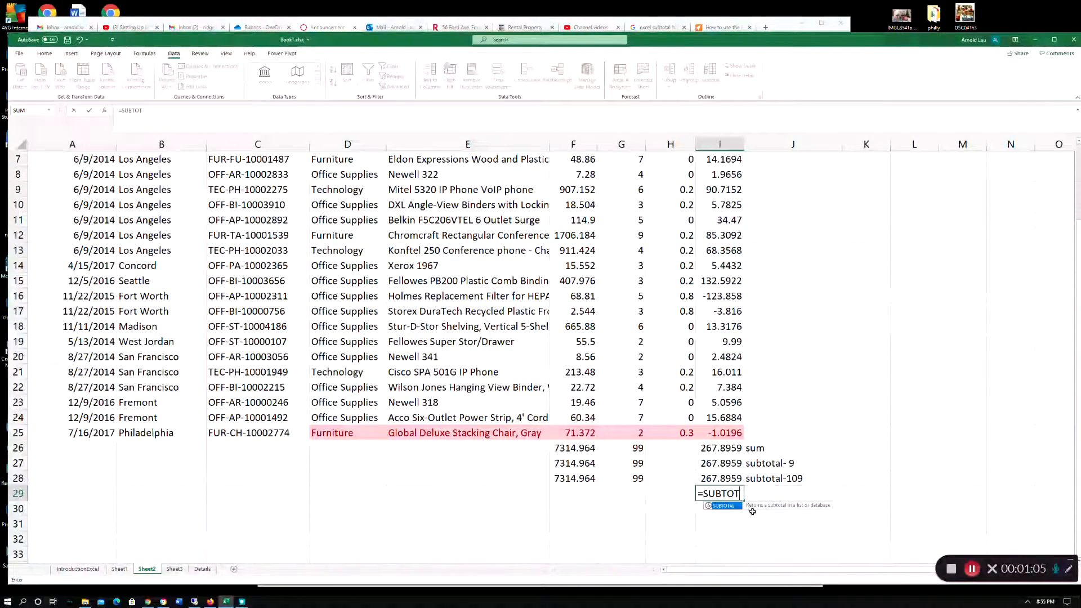
key("Tab")
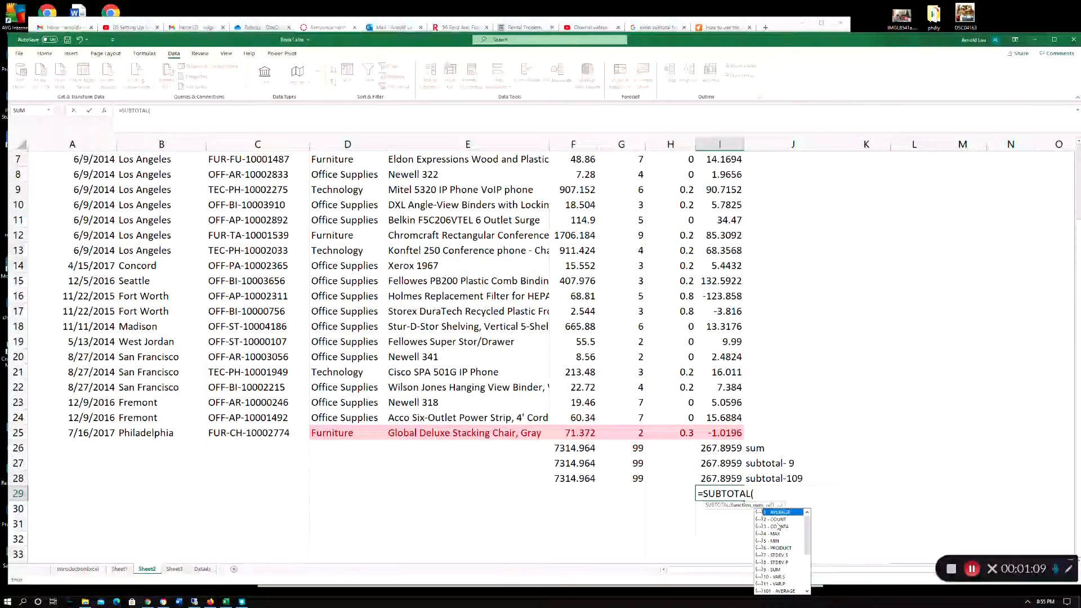
Examine the SUBTOTAL function numbers, comparing 9 - SUM with 109 - SUM, and discard the unfinished formula in I29.
scroll(785, 532, "down", 1)
scroll(787, 535, "up", 1)
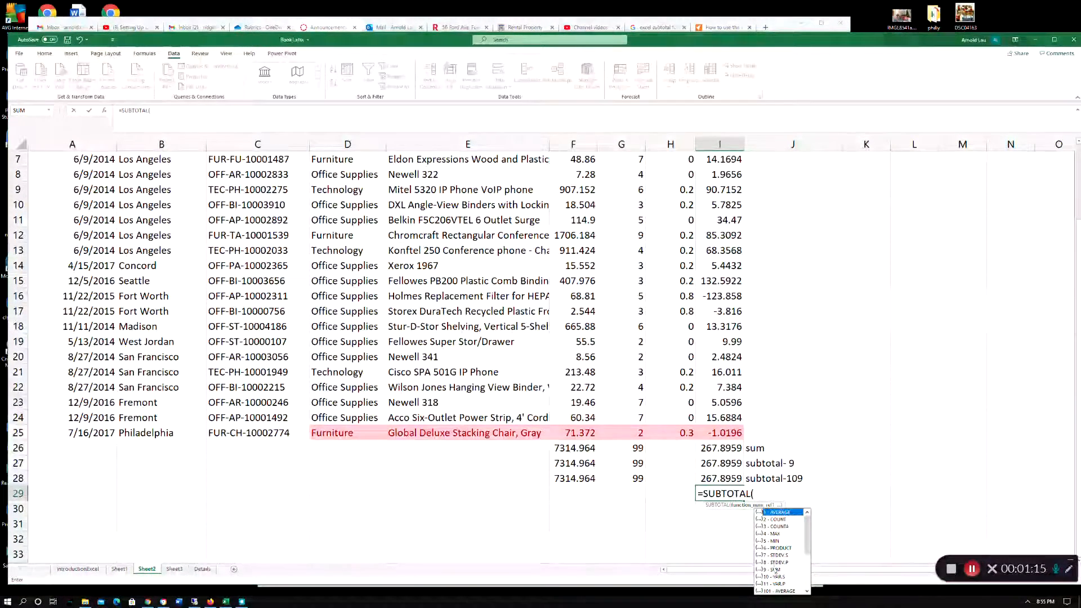
scroll(774, 574, "down", 3)
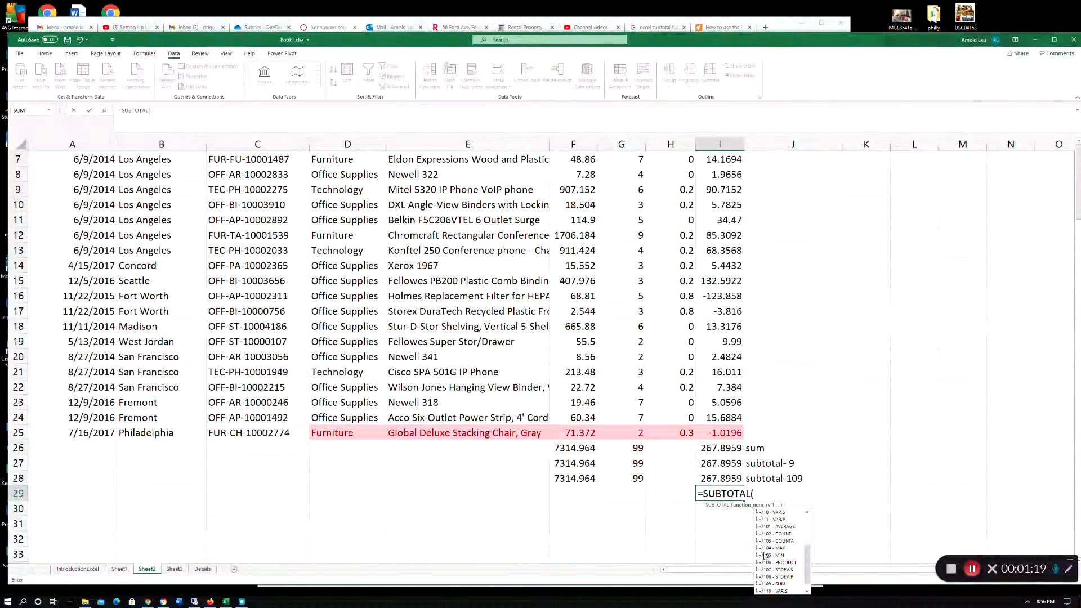
scroll(770, 546, "down", 1)
scroll(781, 586, "up", 4)
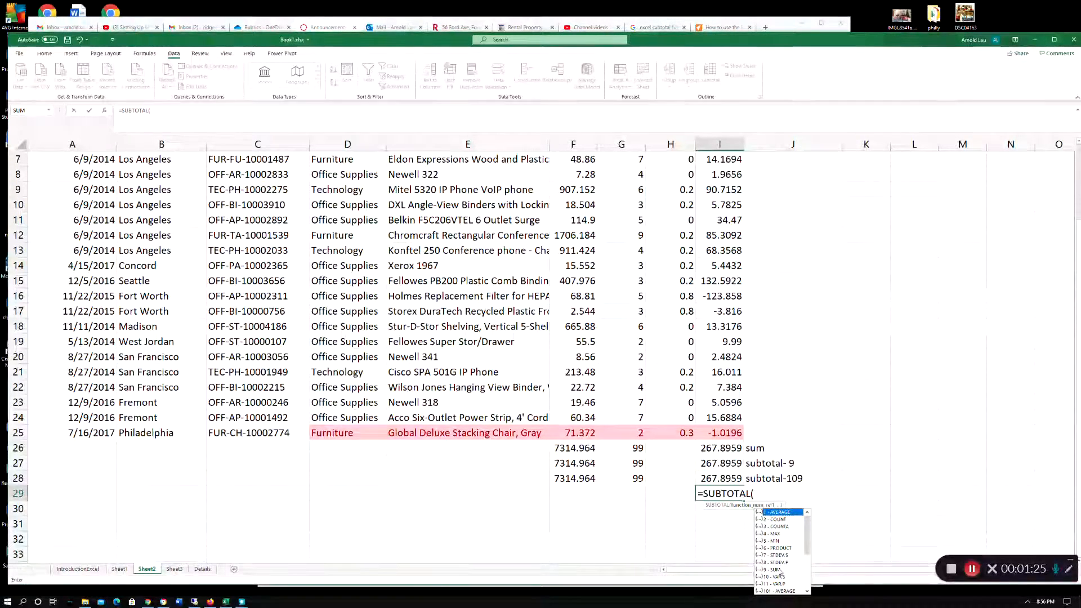
scroll(777, 549, "down", 1)
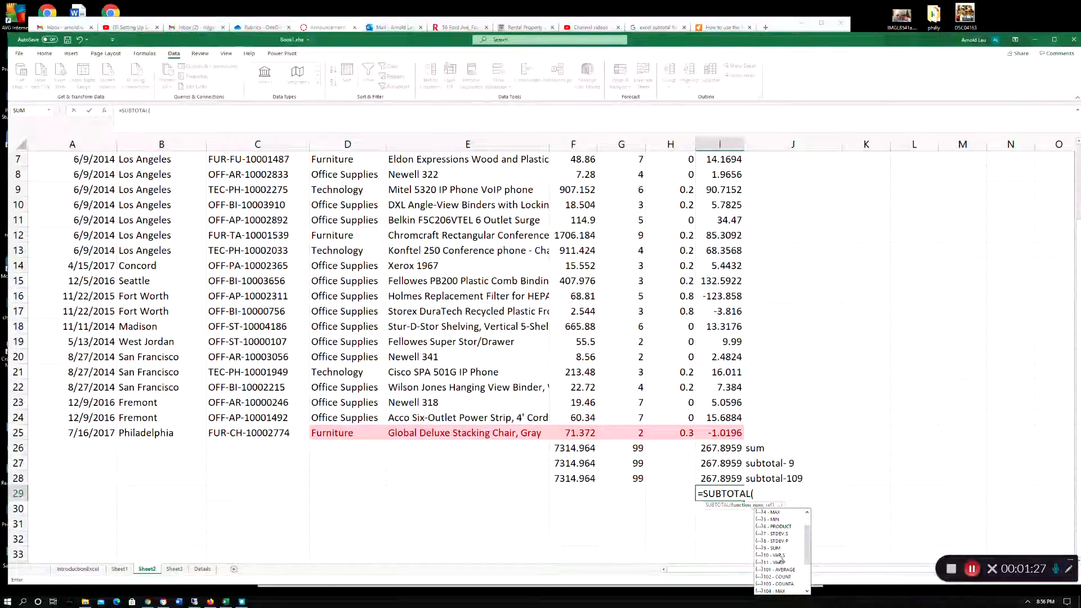
scroll(771, 555, "down", 3)
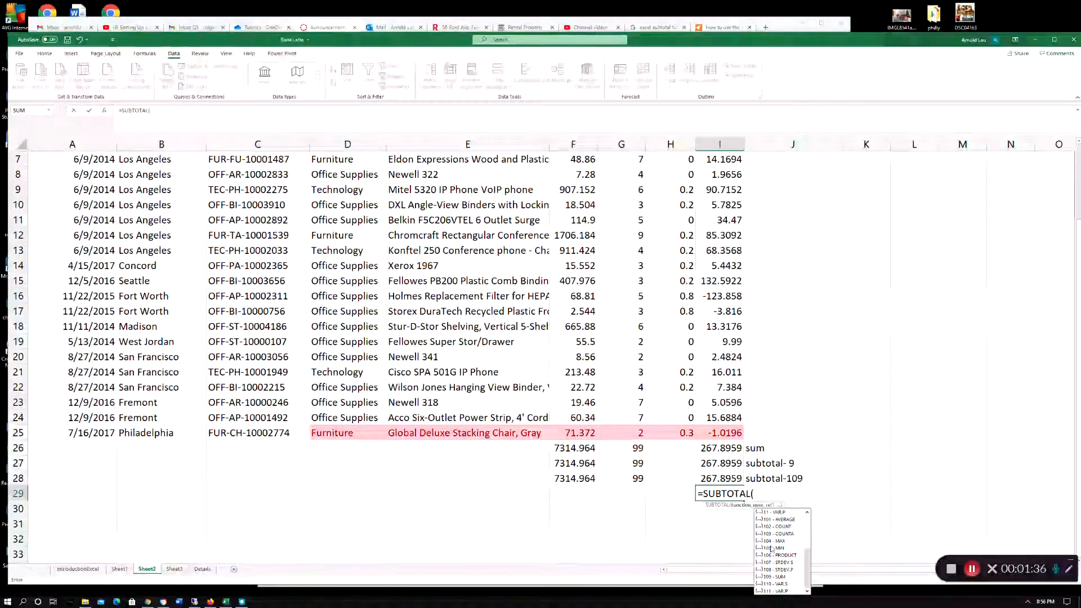
left_click(722, 493)
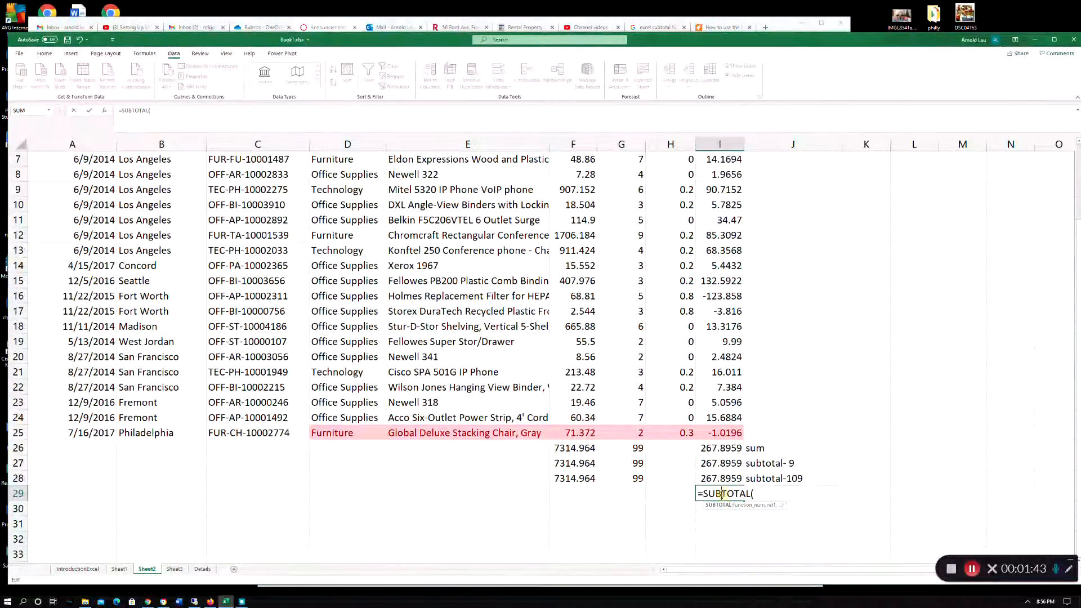
key("Escape")
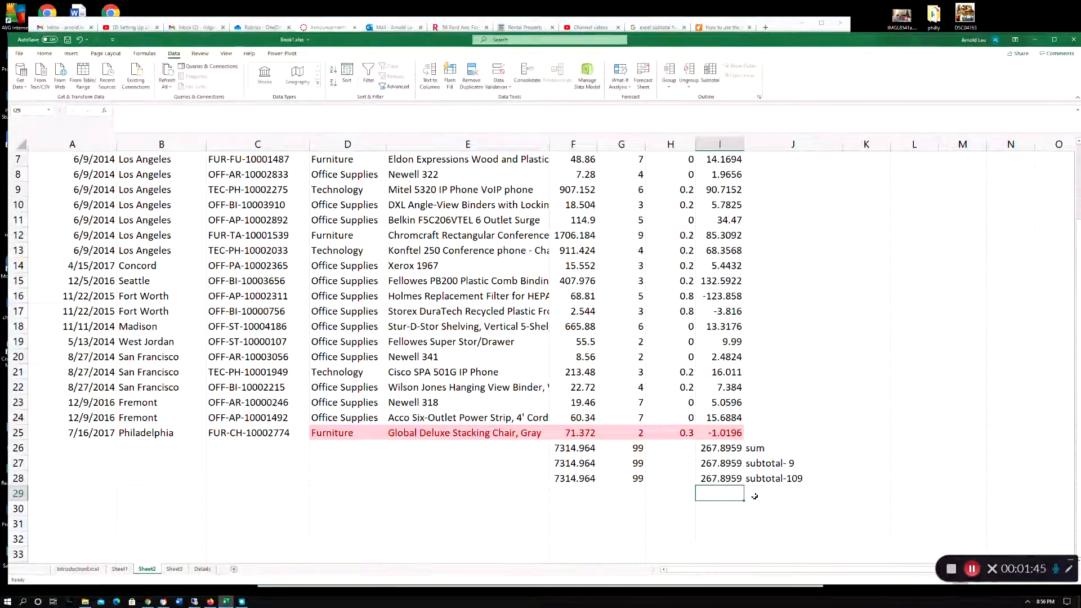
Compare the SUM, SUBTOTAL 9 and SUBTOTAL 109 formulas in rows 26 to 28 across the Sales, Quantity and Profit columns.
left_click(631, 503)
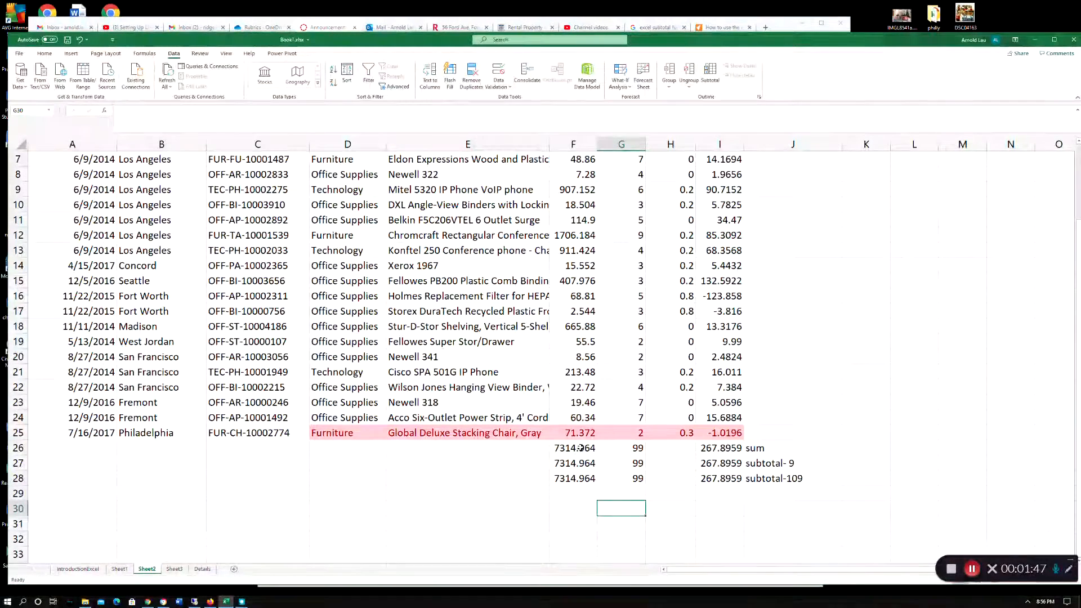
left_click(580, 448)
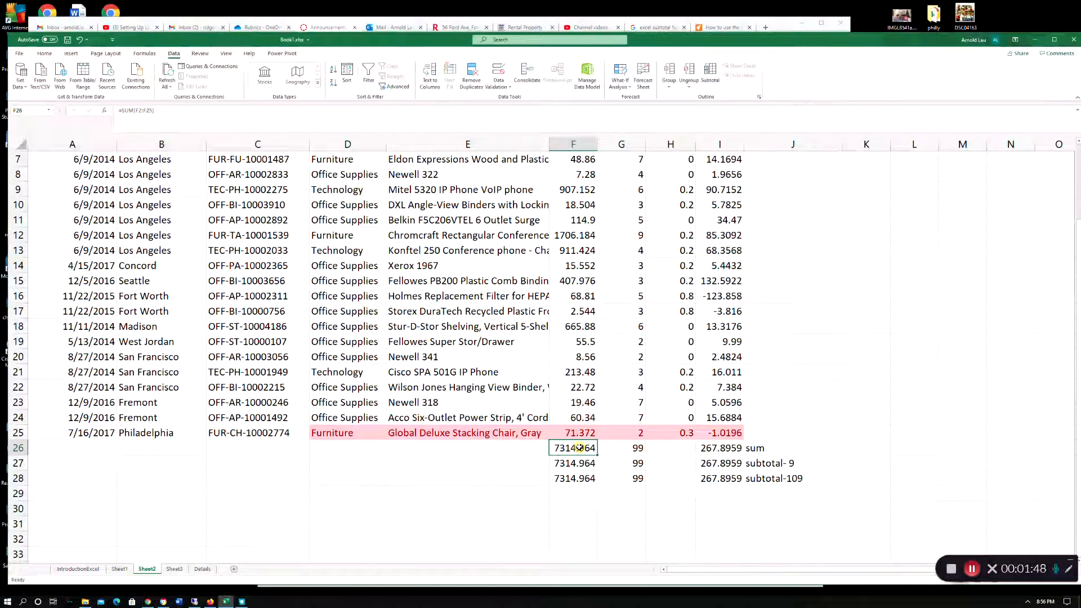
left_click(636, 449)
left_click(718, 449)
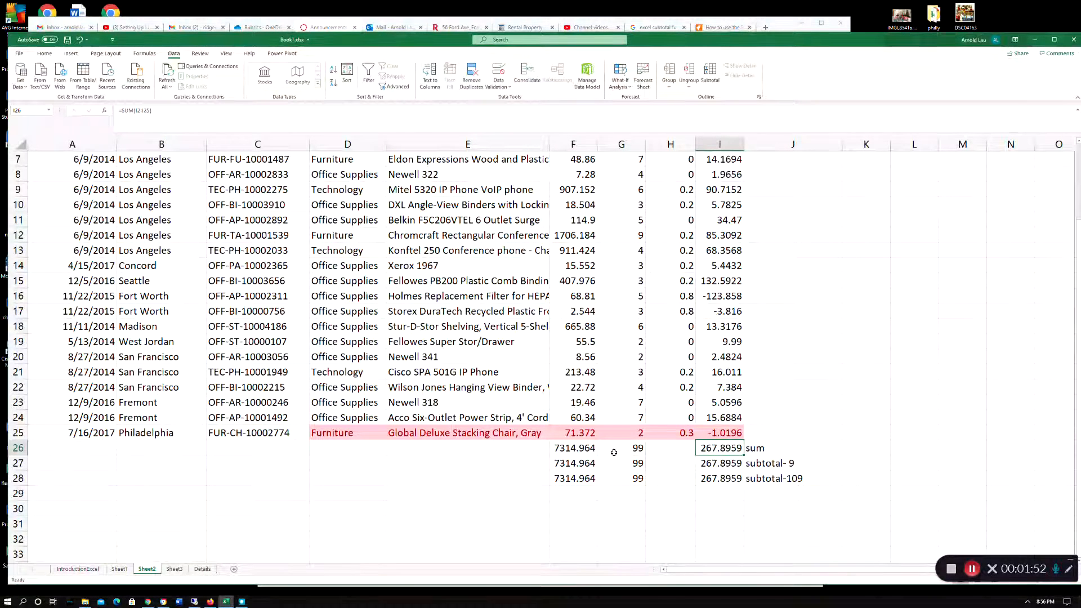
left_click(575, 448)
left_click(746, 449)
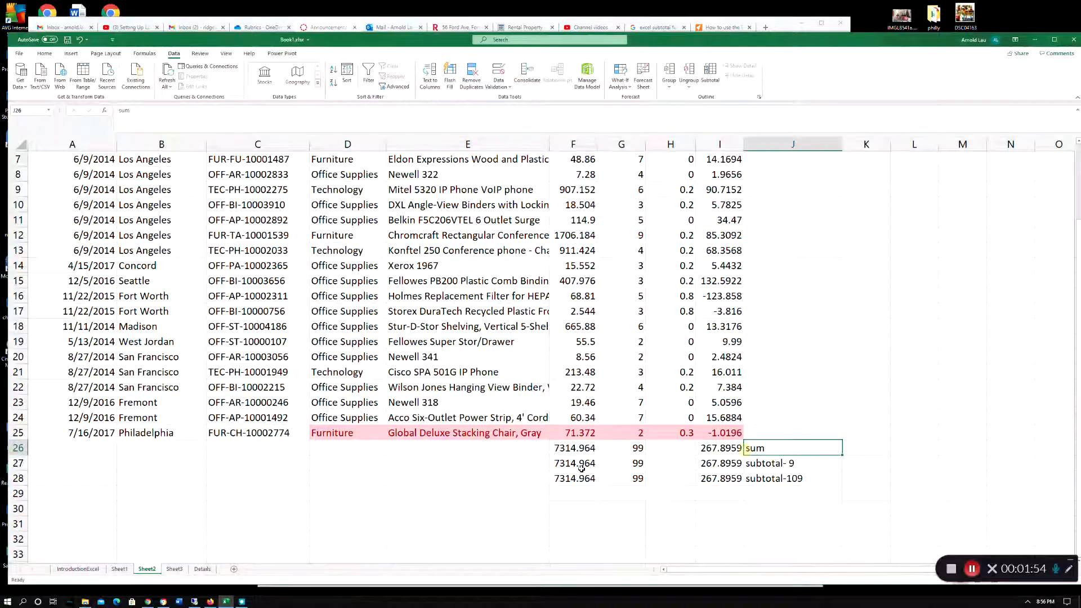
left_click(576, 463)
left_click(715, 463)
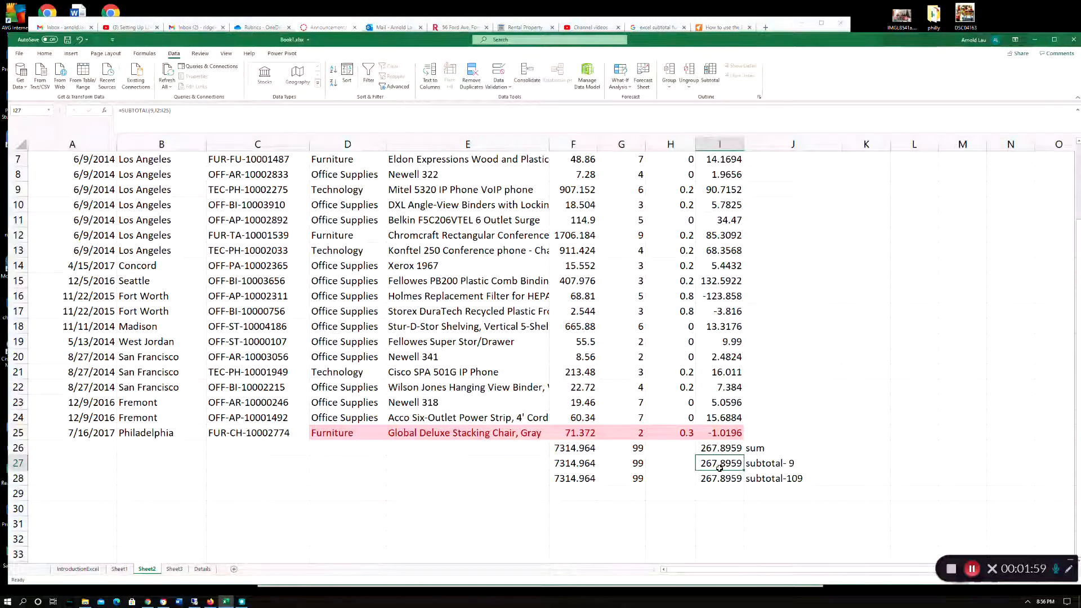
left_click(584, 481)
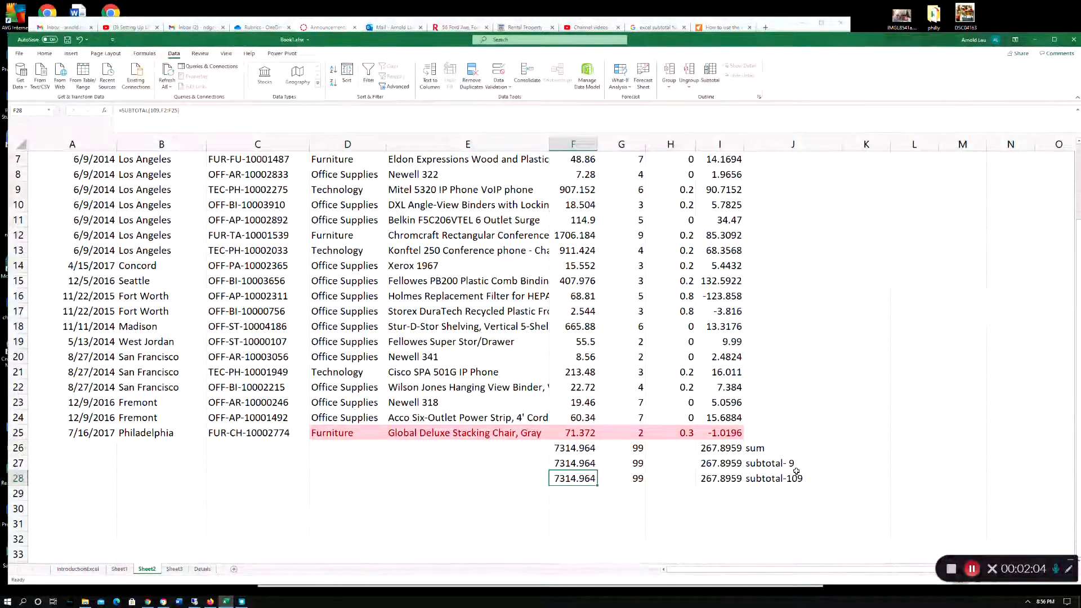
left_click(741, 504)
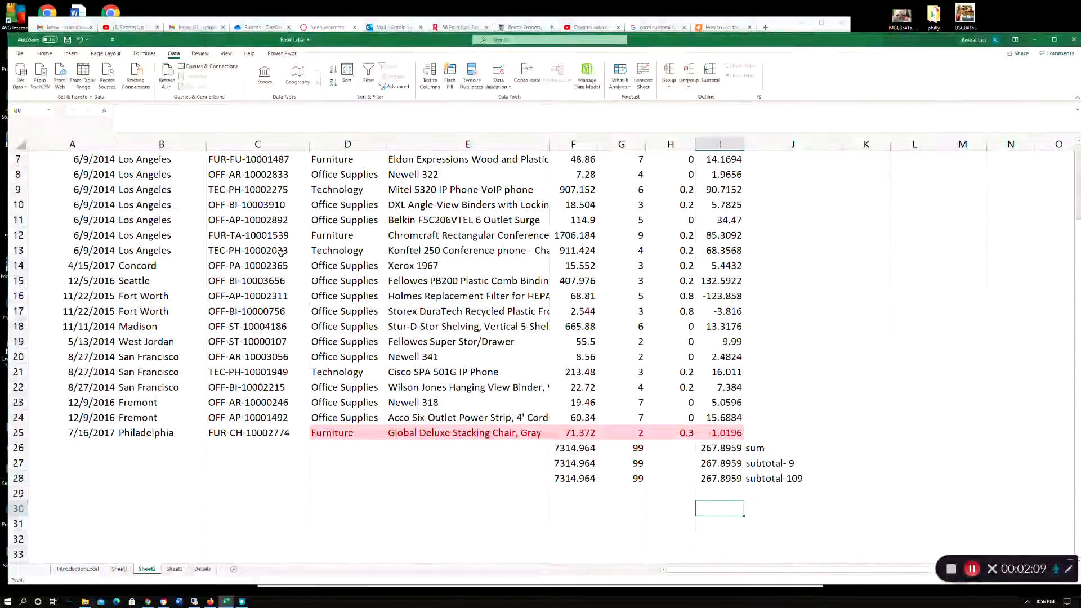
Hide row 15, the Seattle order, in the table.
scroll(248, 225, "up", 2)
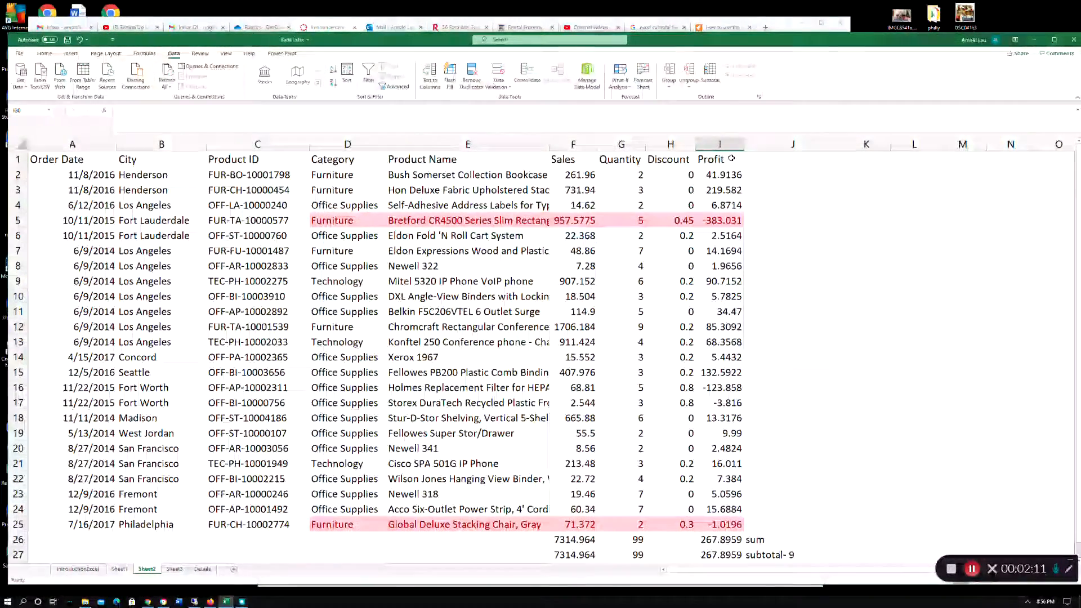
scroll(570, 316, "down", 3)
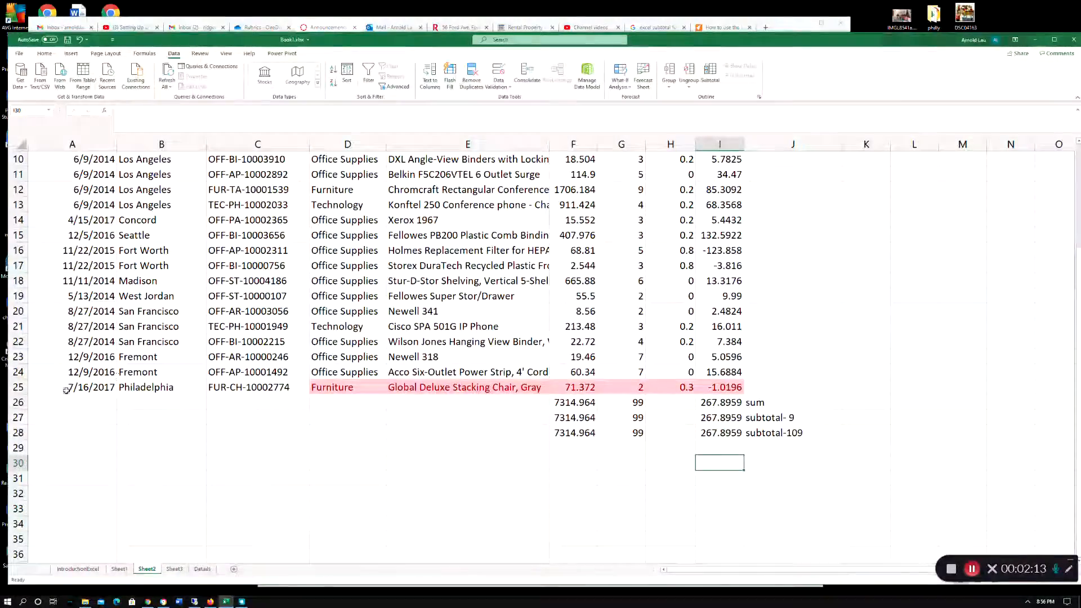
scroll(48, 396, "up", 3)
scroll(585, 523, "down", 2)
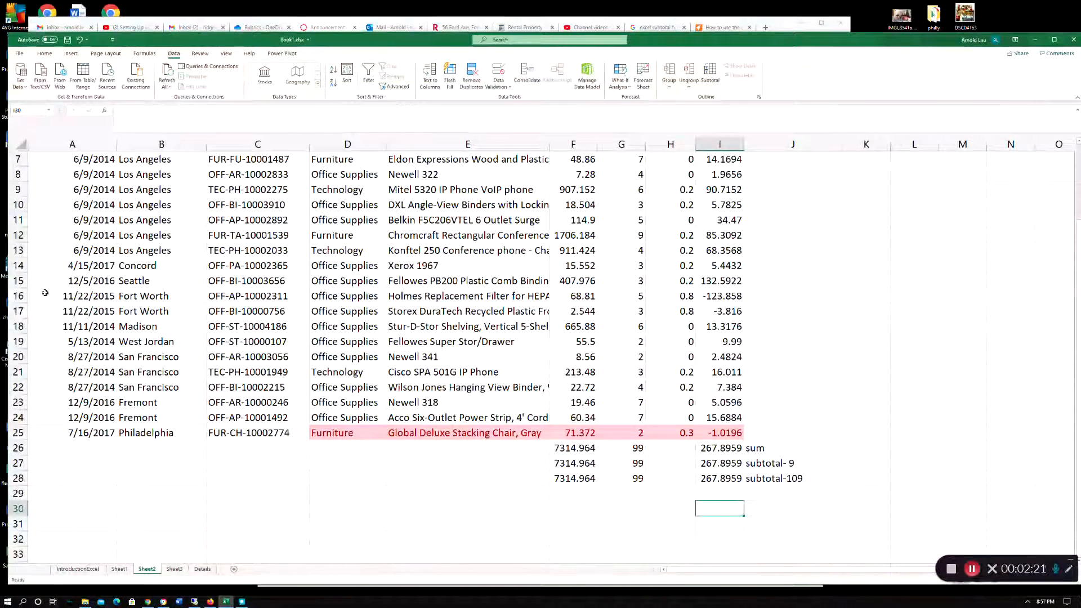
left_click(16, 280)
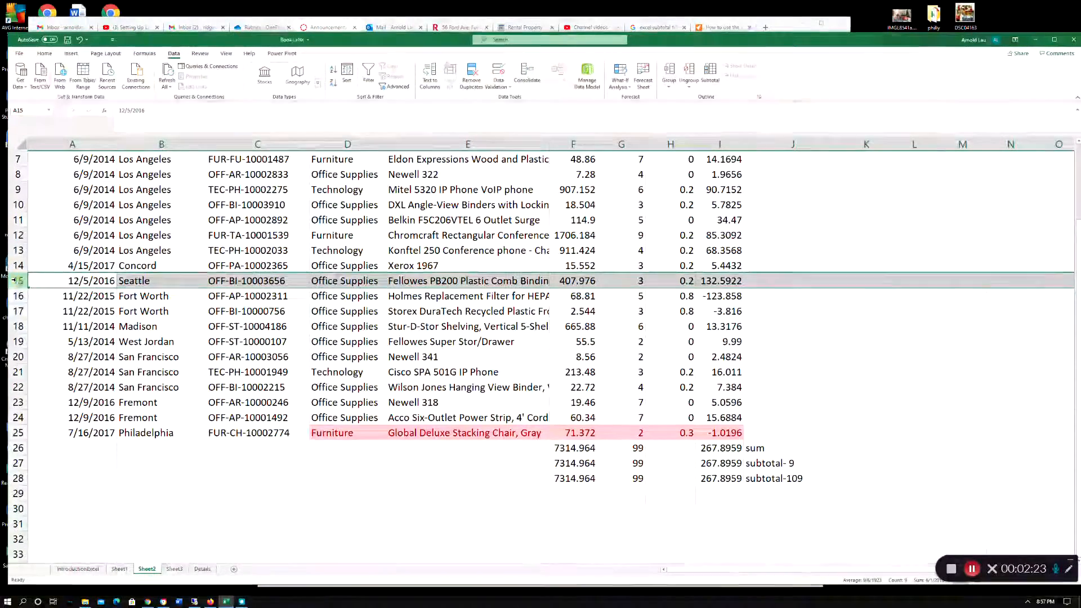
right_click(17, 280)
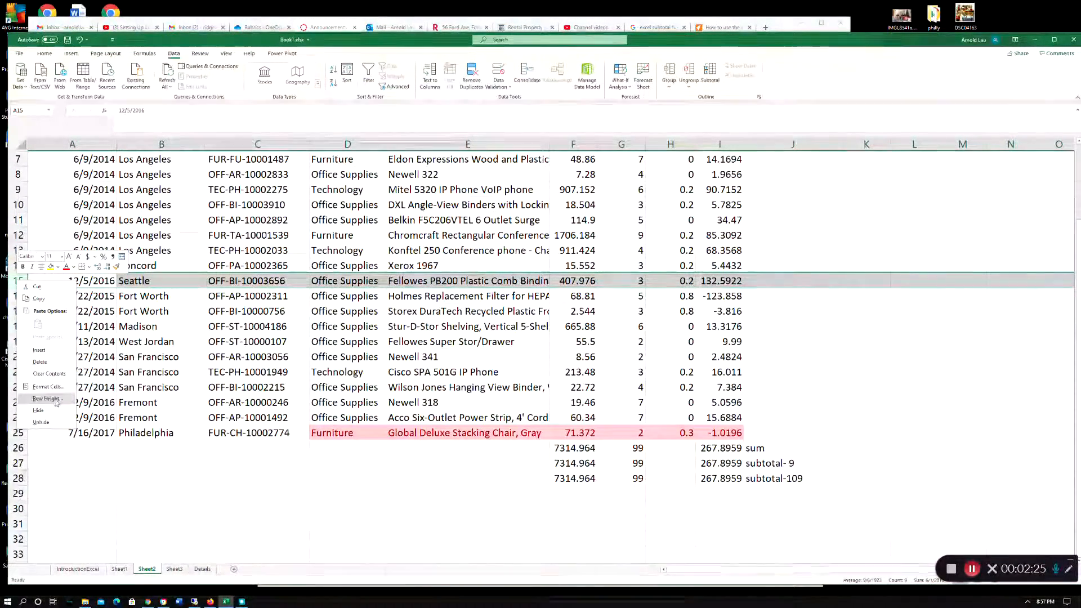
left_click(39, 410)
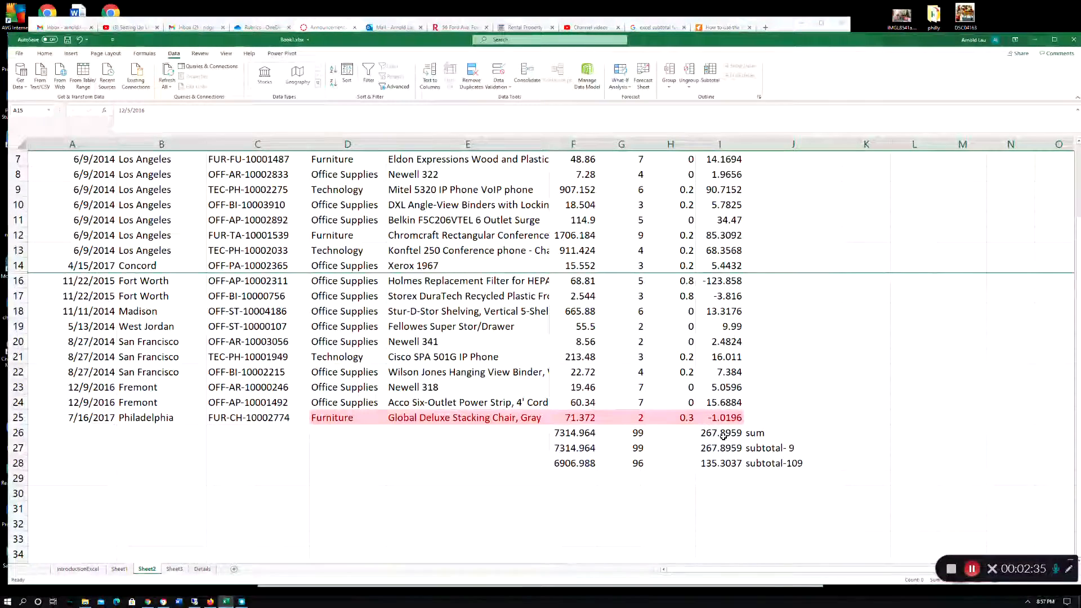
Unhide row 15, the Seattle order, between rows 14 and 16.
left_click_drag(15, 265, 21, 282)
right_click(24, 286)
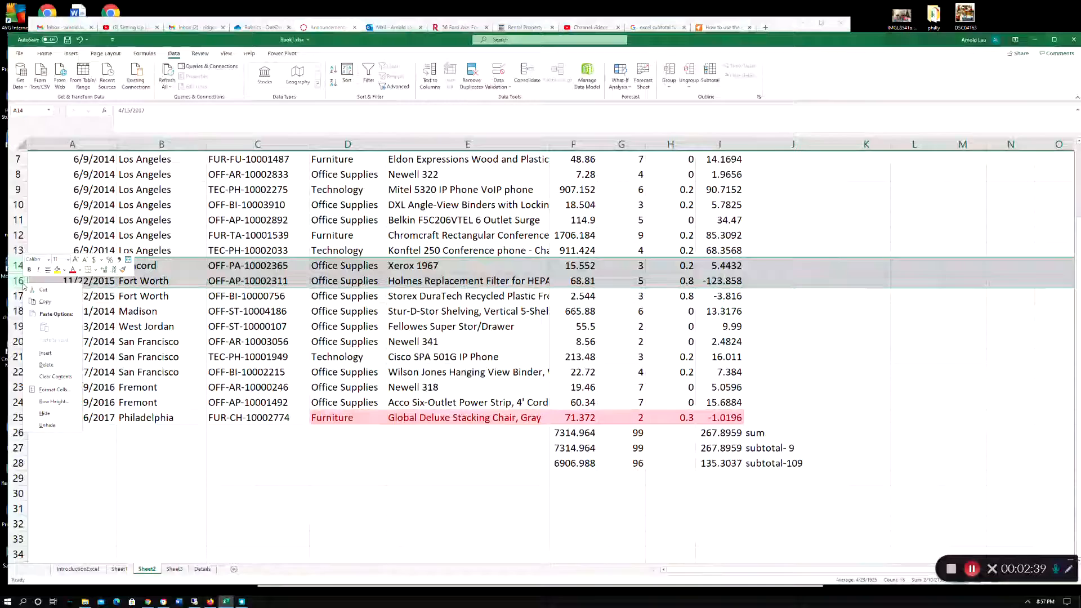
left_click(66, 425)
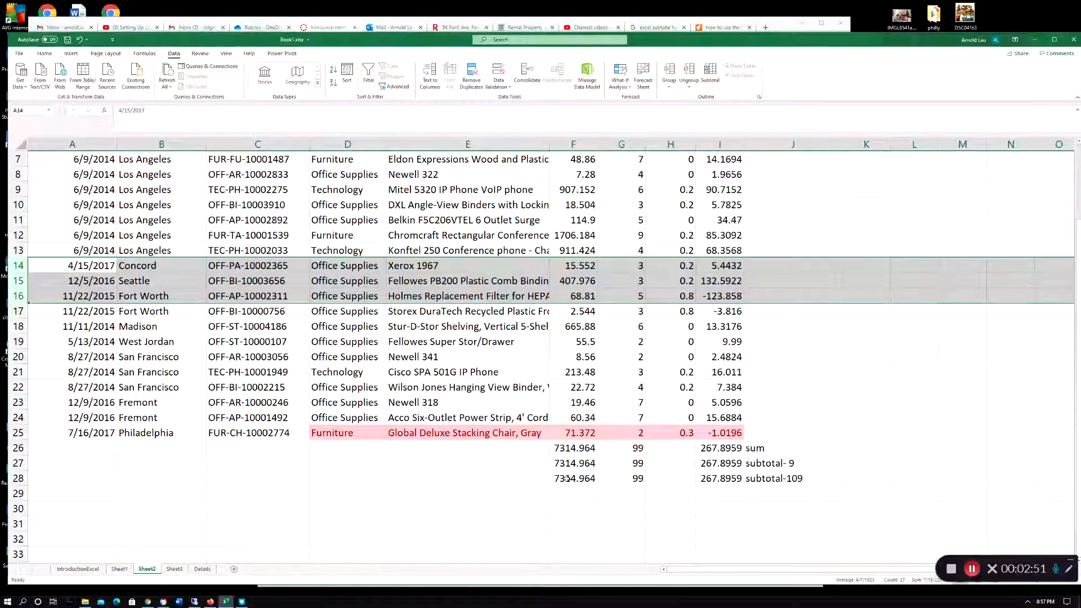
Hide the Seattle order in row 15 again.
left_click(12, 279)
right_click(13, 280)
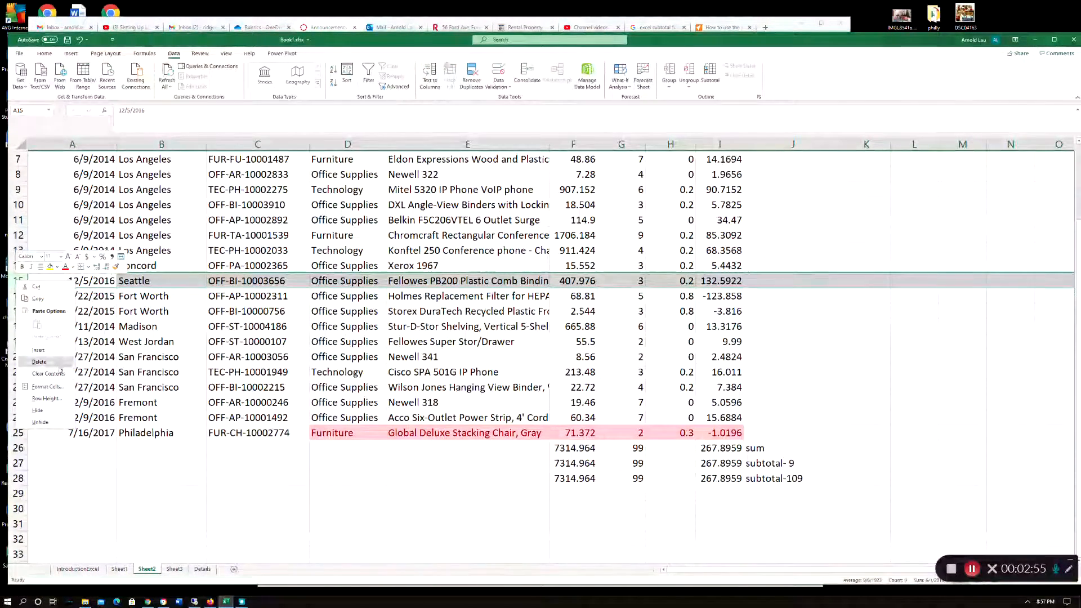
left_click(63, 411)
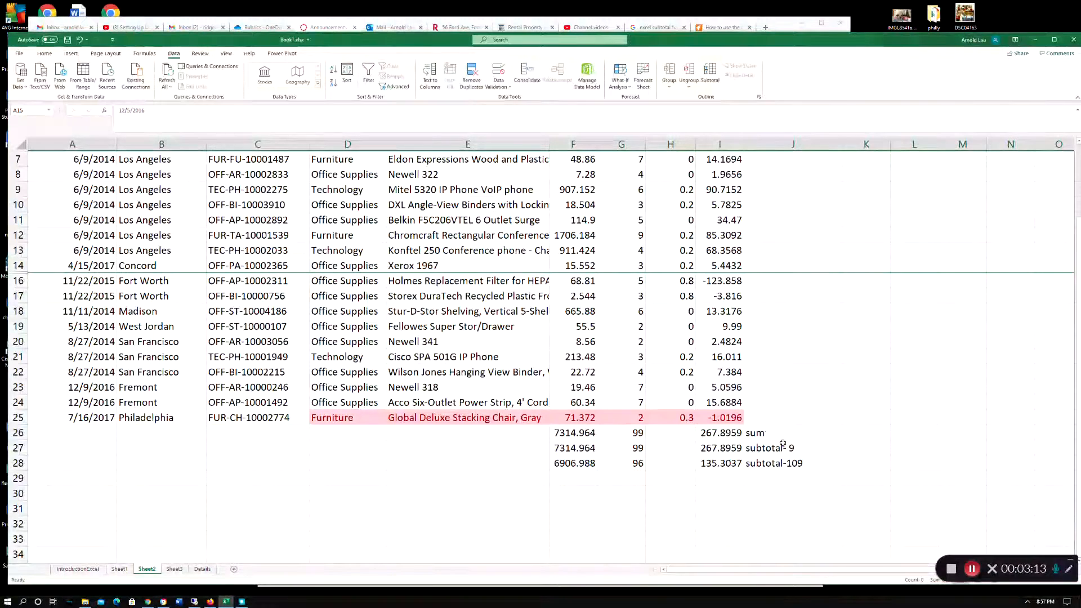
Compare the sum, subtotal- 9 and subtotal-109 results in rows 26 to 28 while the Seattle row is hidden.
left_click(766, 434)
left_click(807, 451)
left_click(800, 437)
left_click(806, 450)
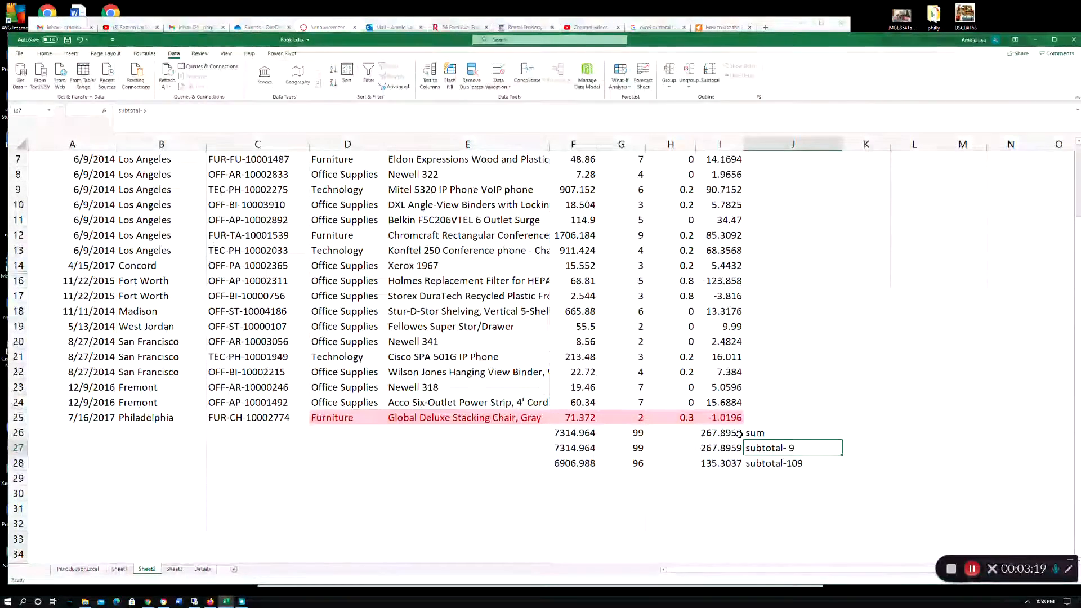
left_click(775, 436)
left_click(808, 447)
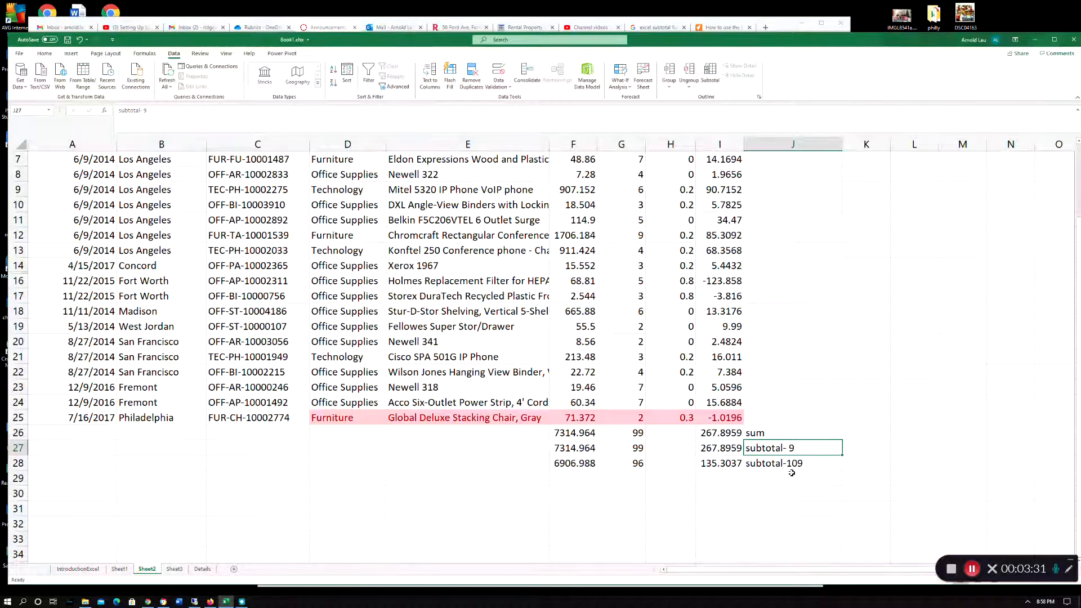
left_click(814, 465)
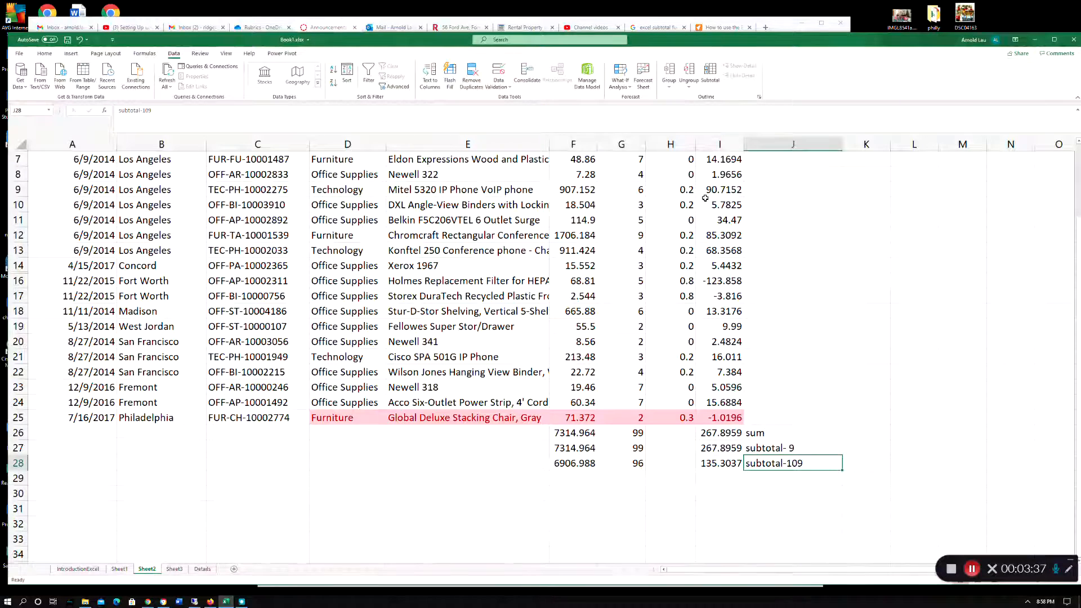
scroll(705, 198, "up", 2)
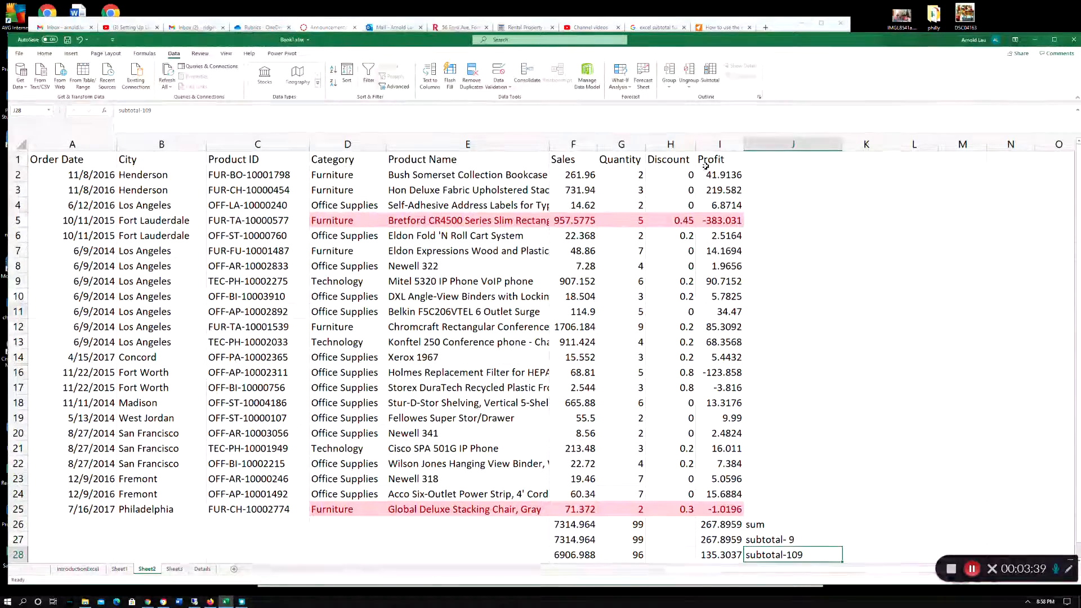
scroll(734, 386, "down", 1)
scroll(737, 387, "up", 1)
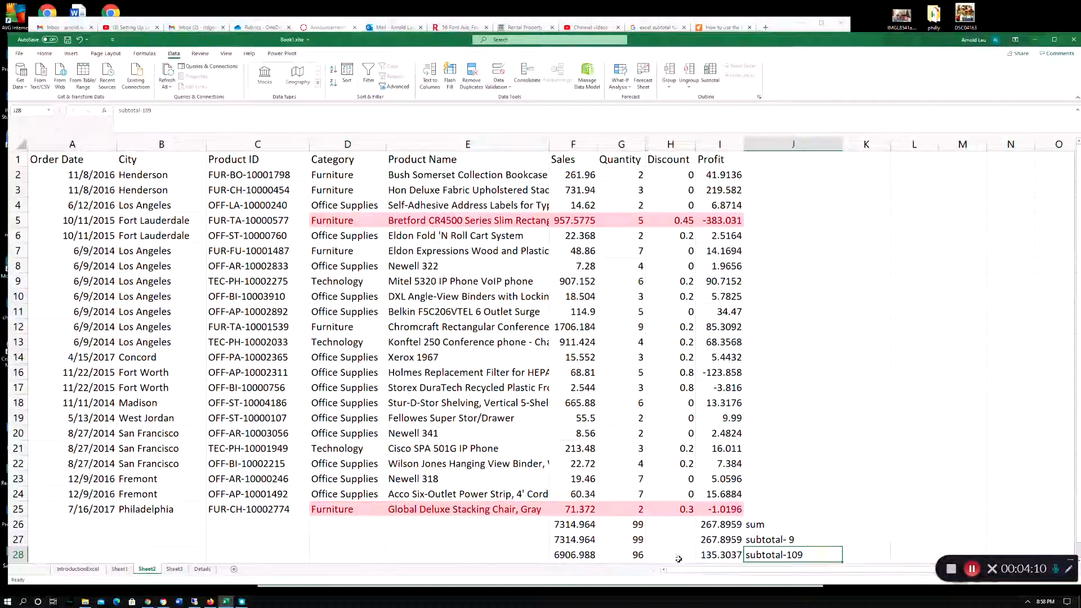
left_click(653, 555)
left_click(517, 549)
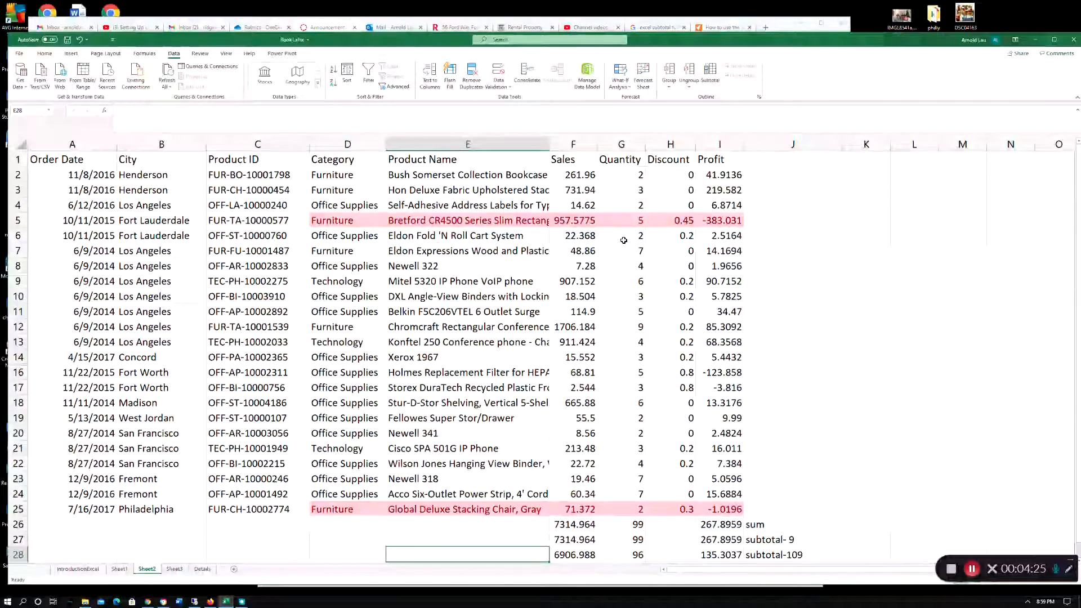
left_click(765, 554)
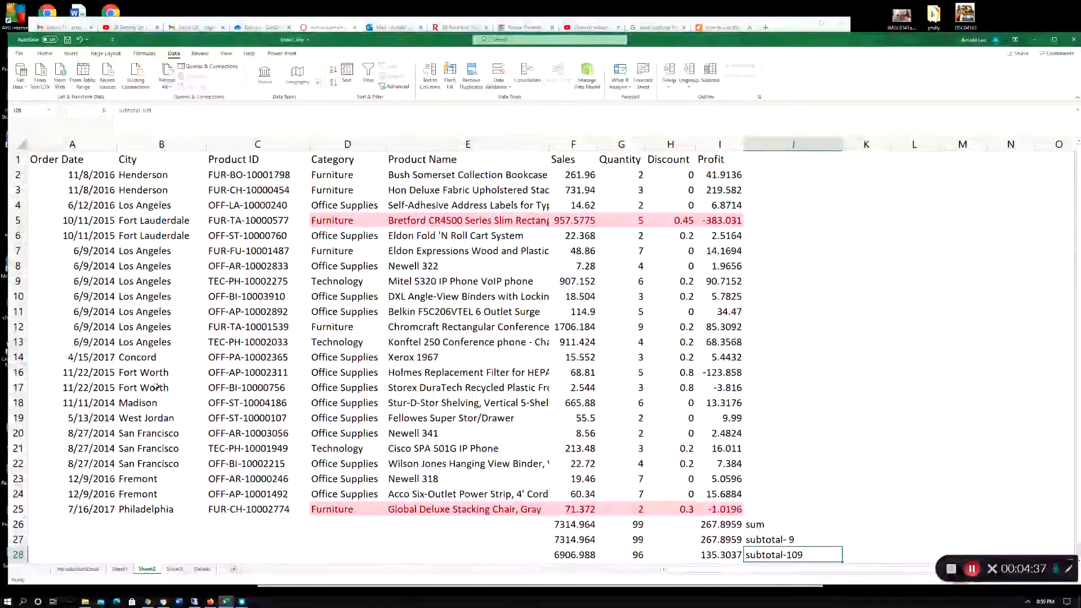
Restore the hidden Seattle order row between the Concord and Fort Worth orders.
left_click_drag(13, 357, 18, 372)
right_click(18, 373)
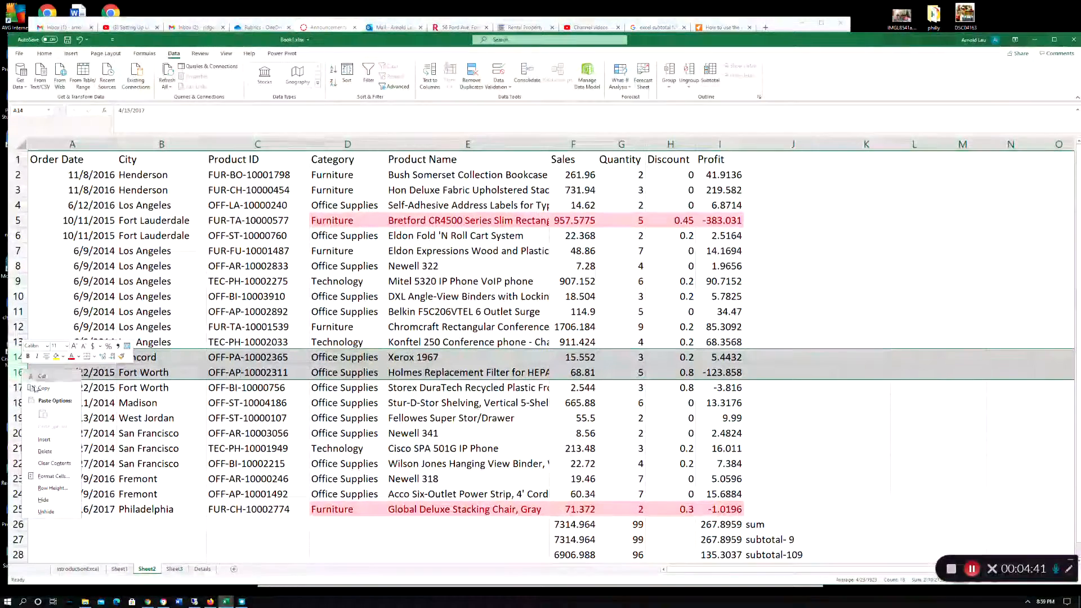
left_click(62, 510)
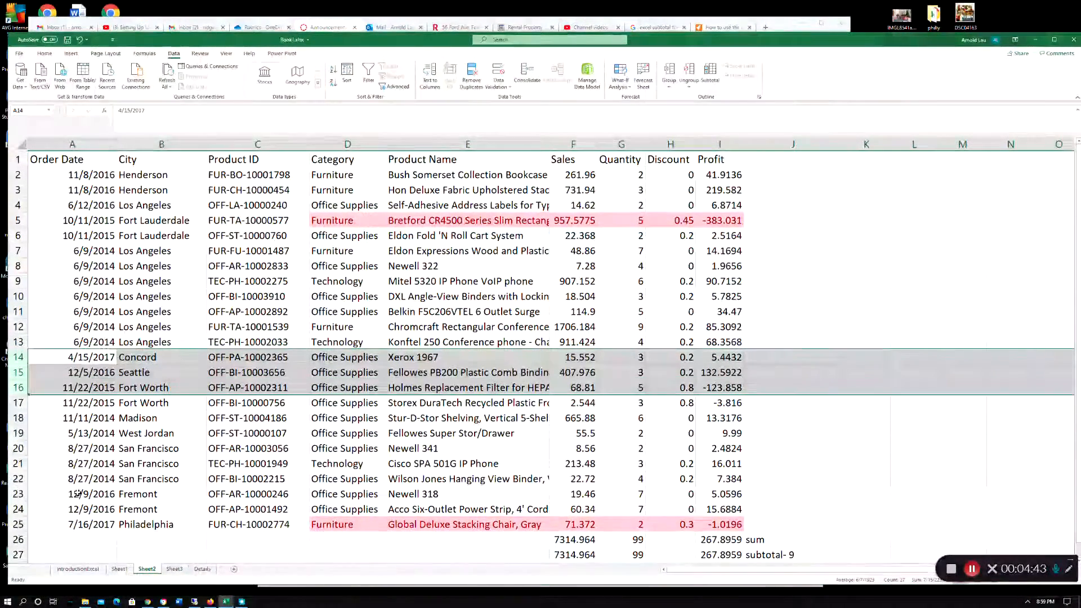
Review the sum, subtotal- 9 and subtotal-109 totals against the full order table with every row shown.
scroll(615, 430, "down", 4)
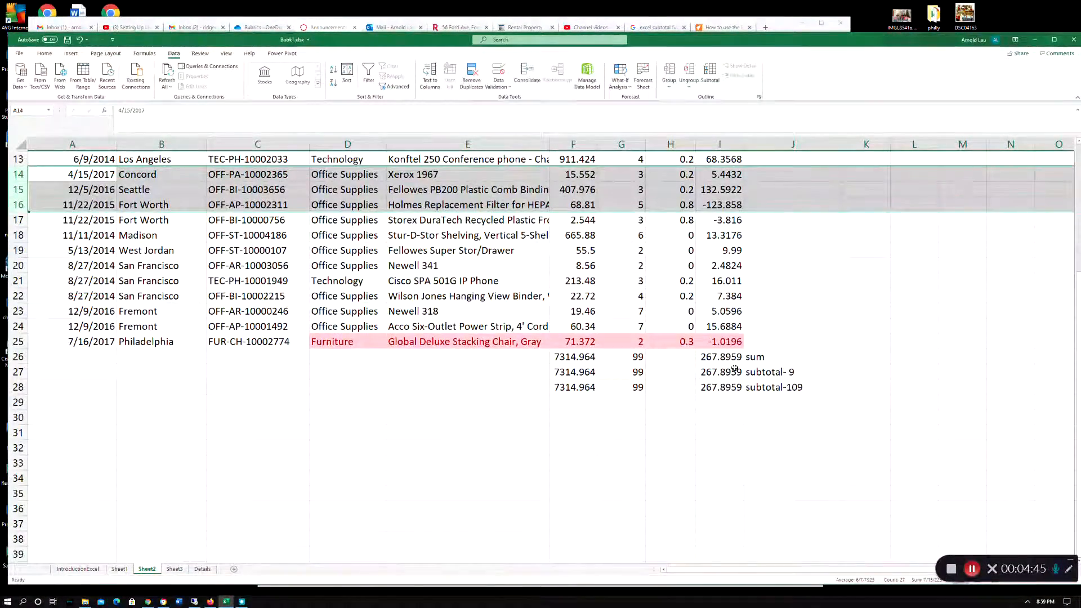
scroll(761, 327, "up", 2)
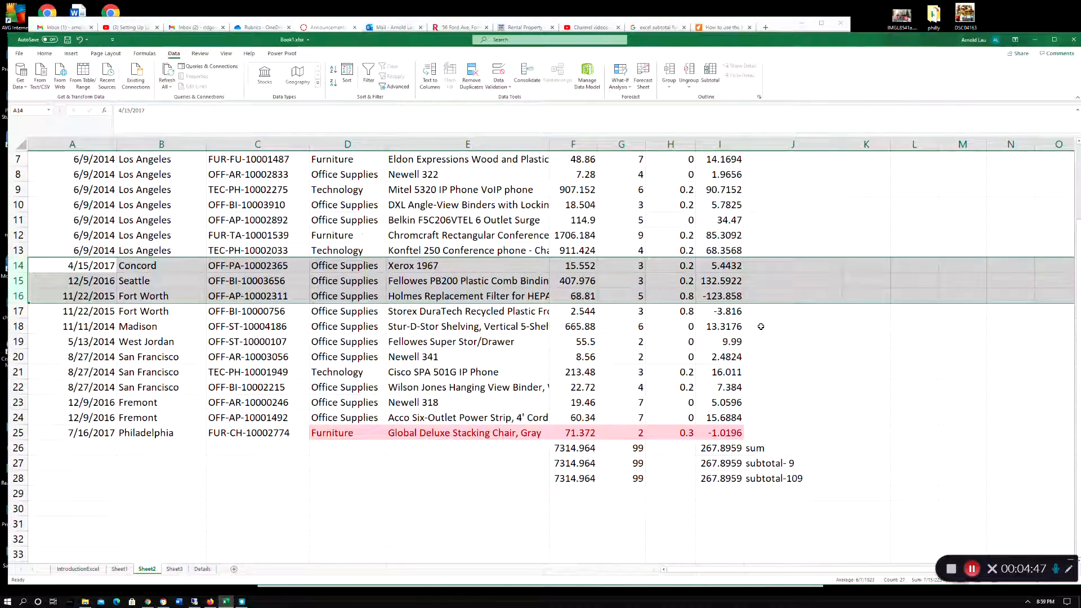
scroll(757, 308, "up", 1)
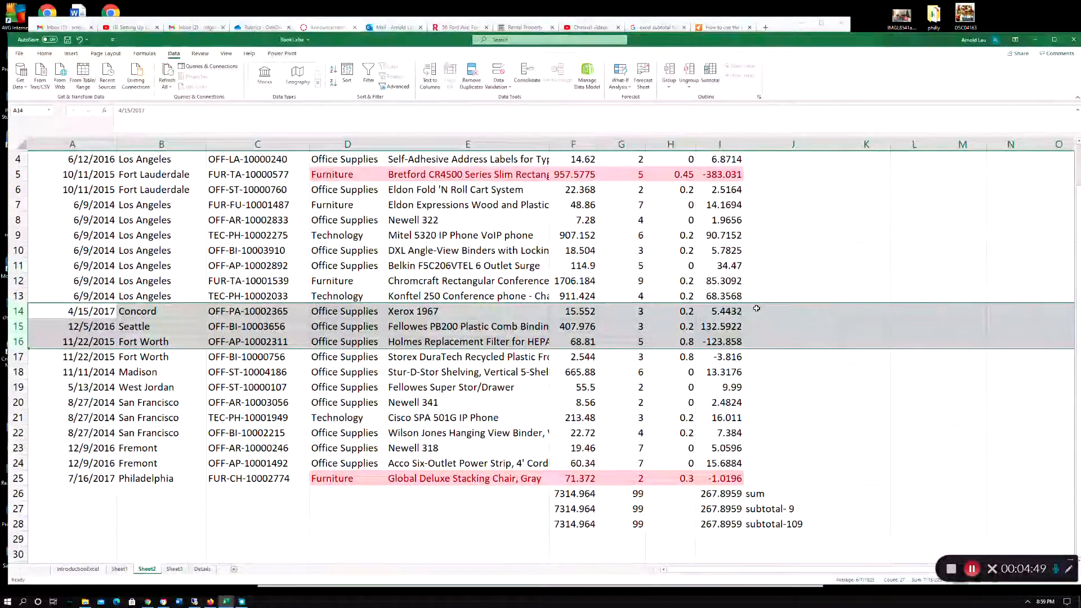
scroll(732, 305, "up", 1)
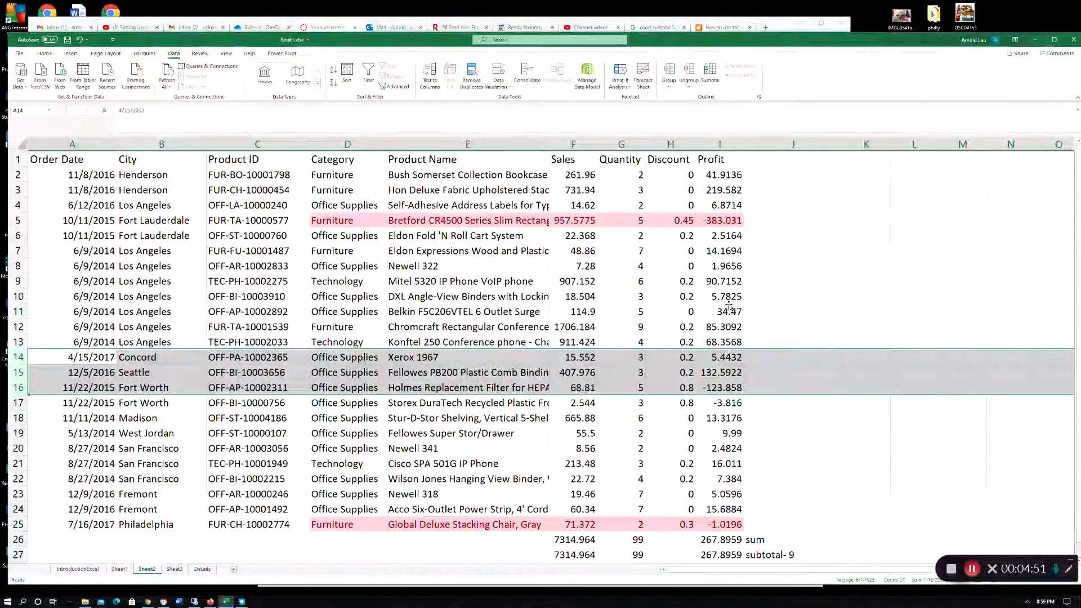
scroll(729, 306, "down", 1)
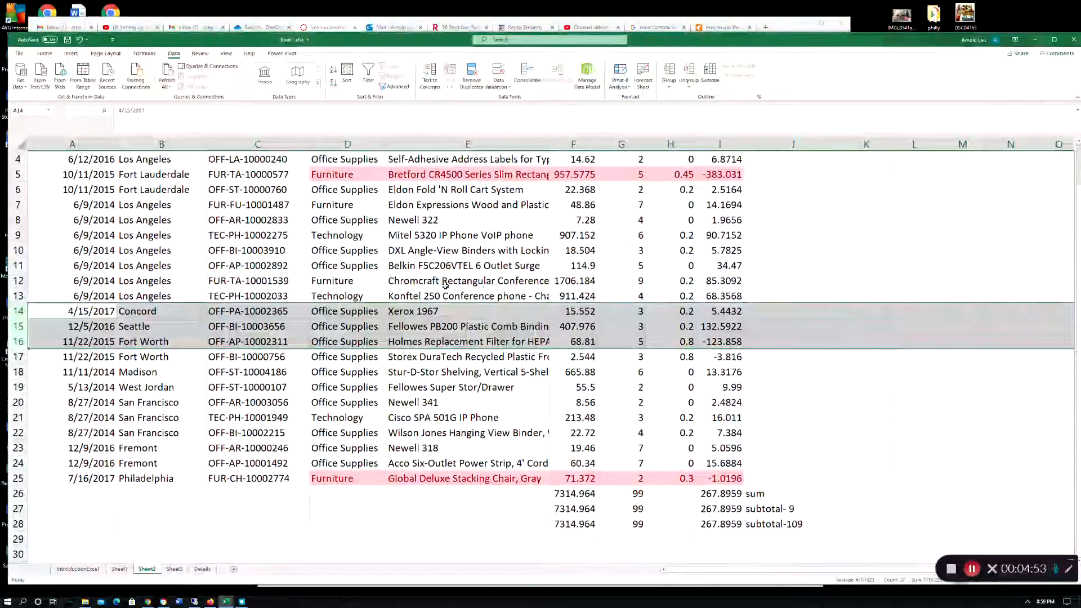
scroll(706, 435, "up", 1)
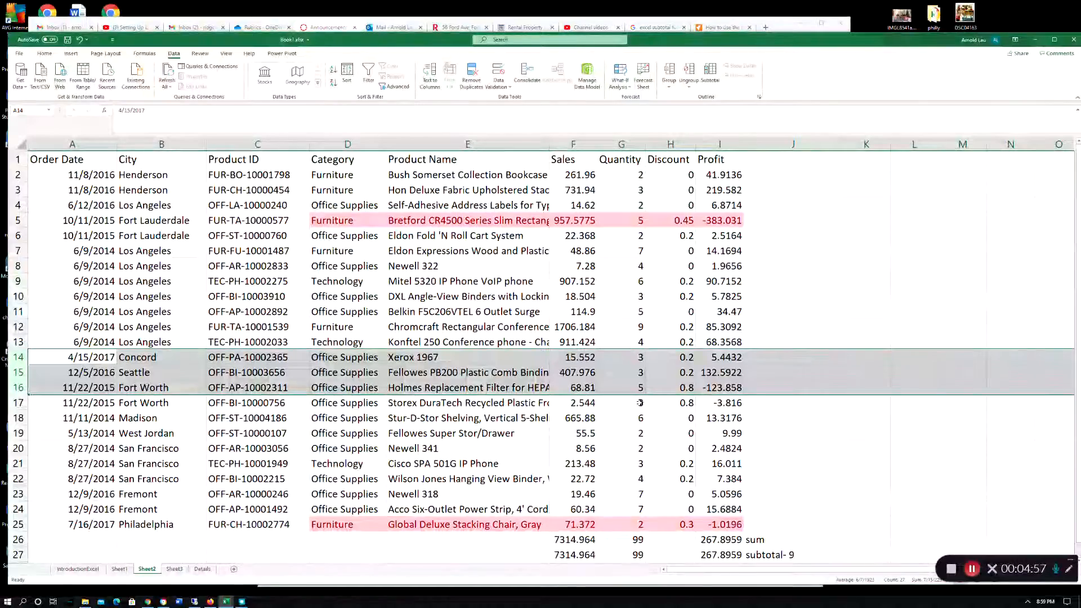
scroll(639, 402, "down", 1)
left_click(791, 493)
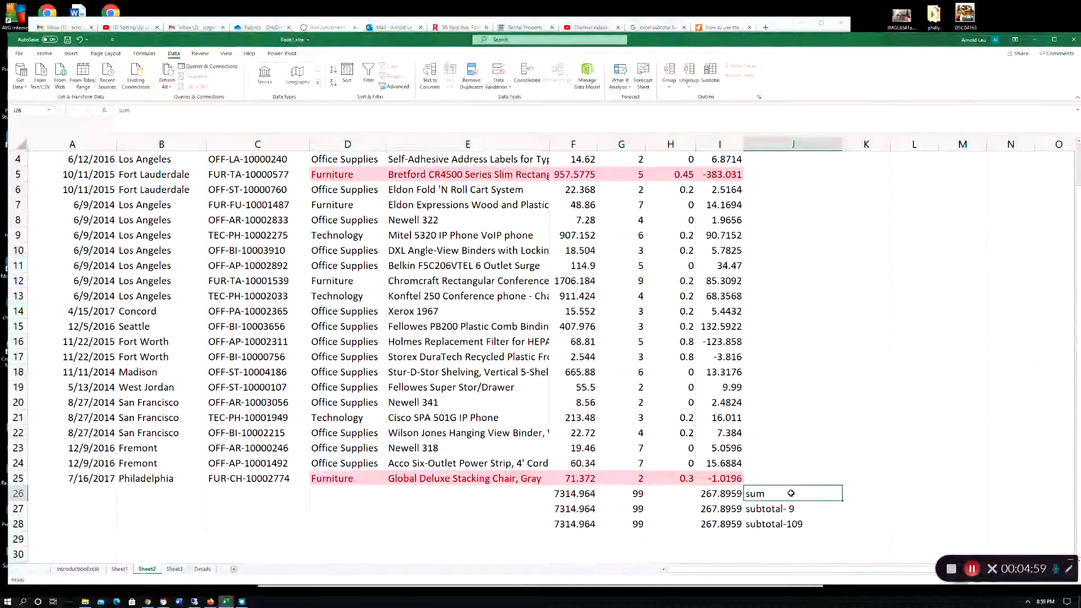
left_click(797, 509)
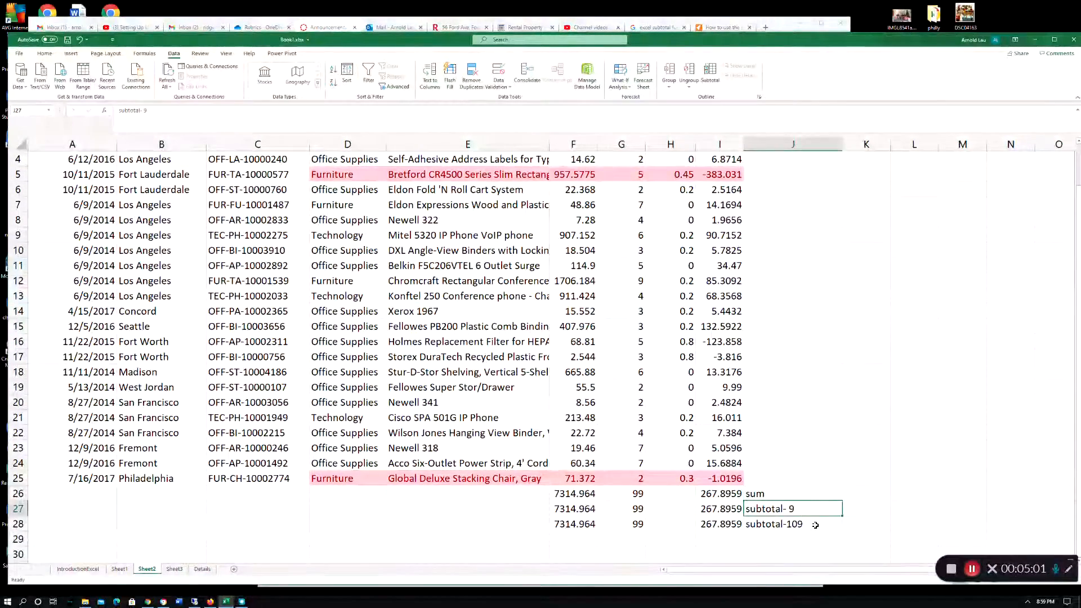
left_click(821, 525)
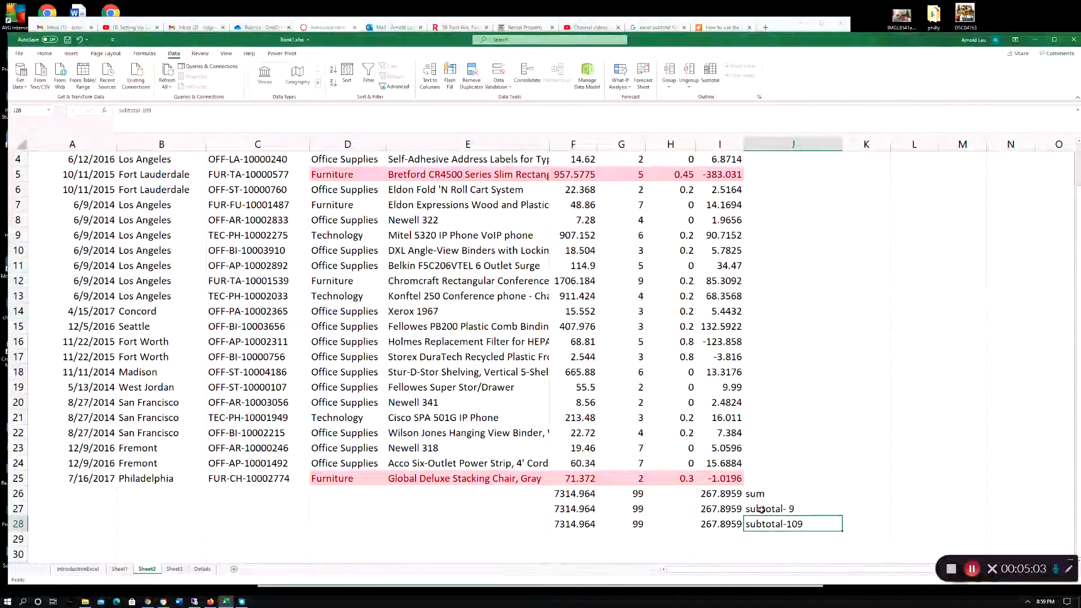
Start a SUBTOTAL formula in cell I29 and look through its function numbers from 9 - SUM to 109 - SUM.
left_click(709, 540)
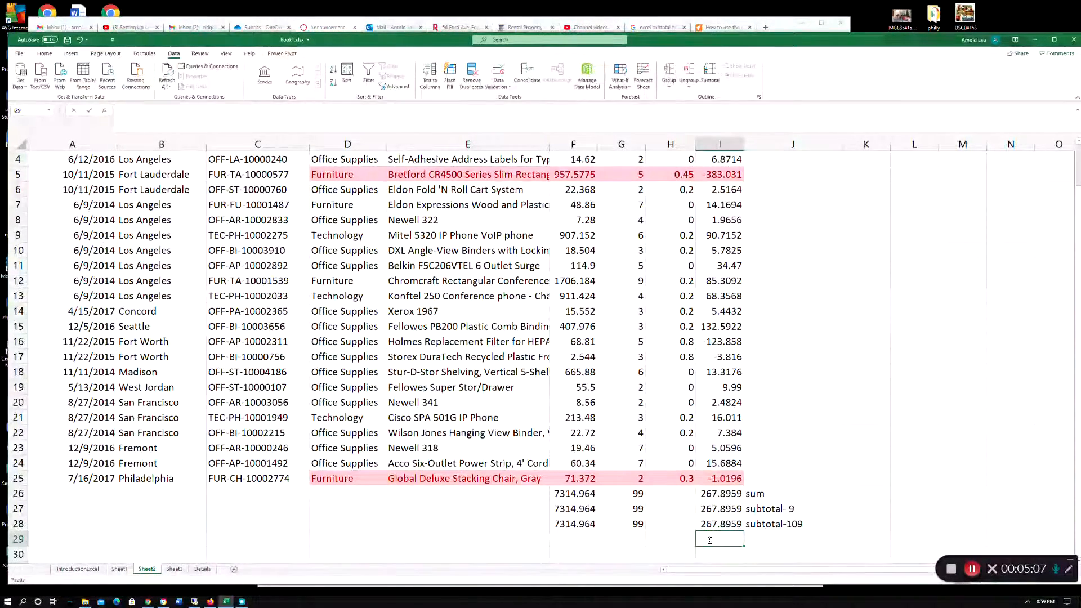
type("=subtot")
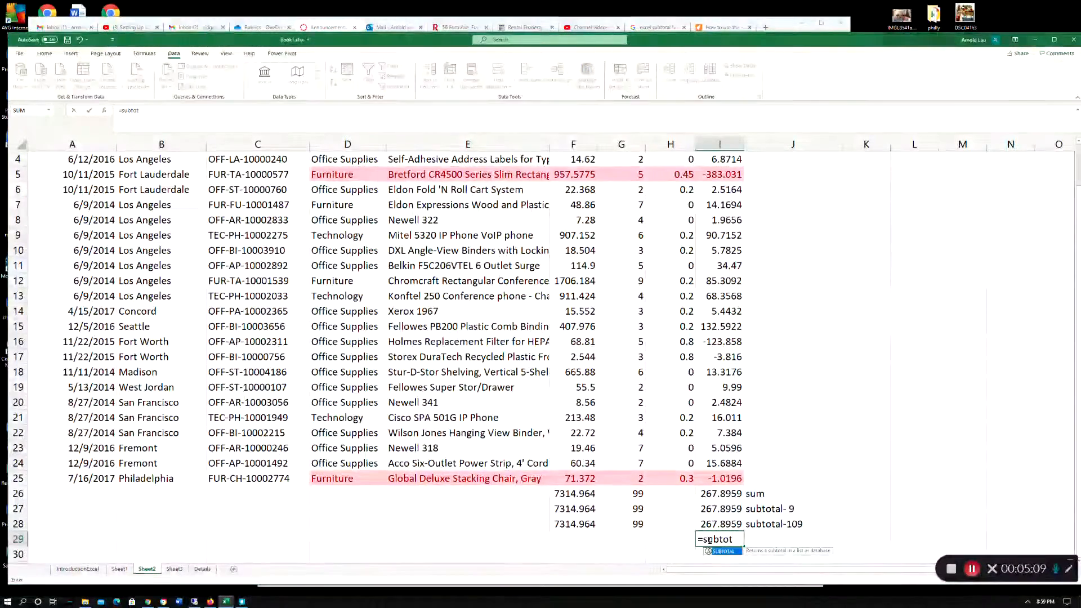
double_click(722, 552)
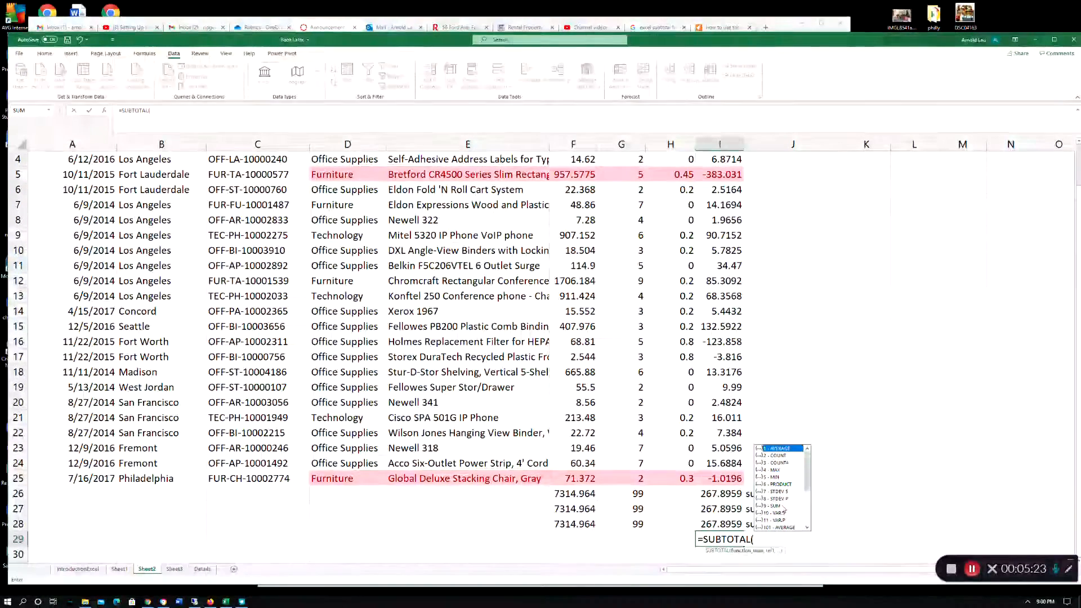
scroll(796, 505, "down", 1)
scroll(797, 505, "down", 3)
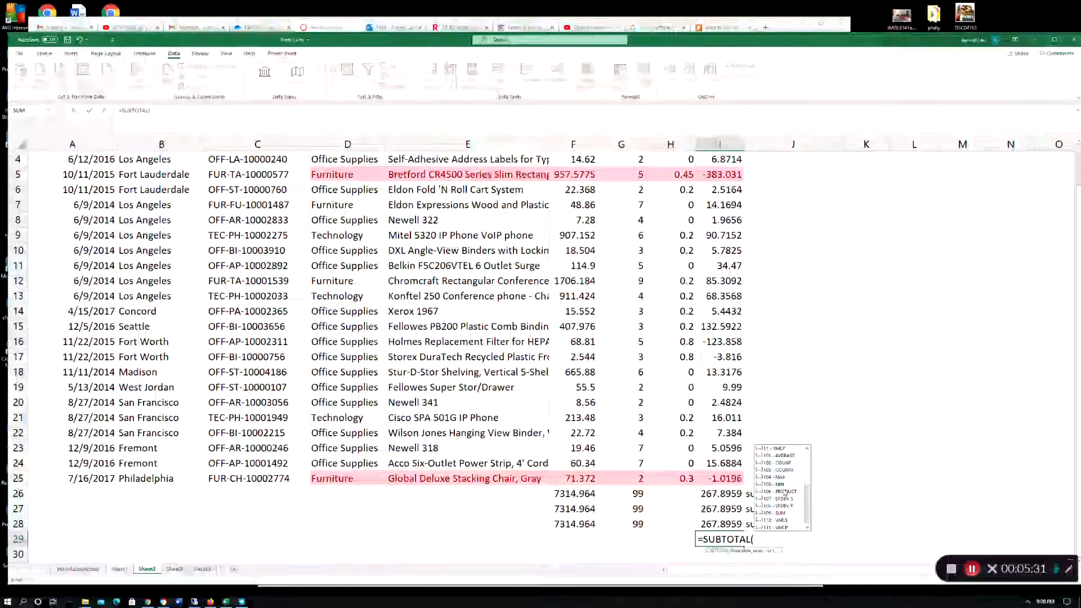
Discard the unfinished SUBTOTAL formula, leaving cell I29 empty.
key("BackSpace")
key("BackSpace")
key("BackSpace")
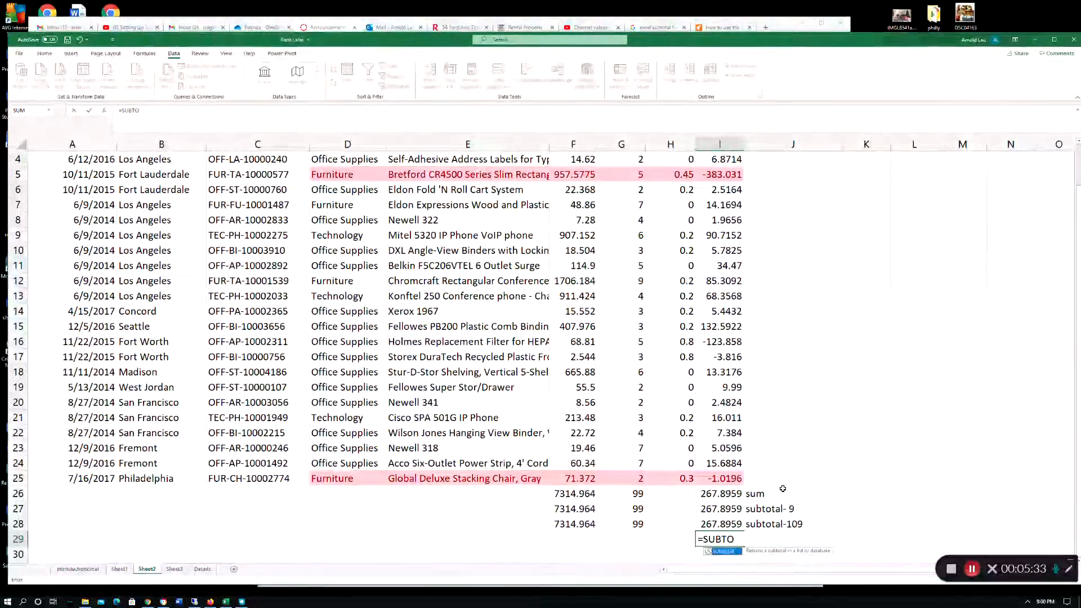
key("BackSpace")
key("BackSpace")
key("BackSpace")
key("BackSpace")
key("BackSpace")
key("BackSpace")
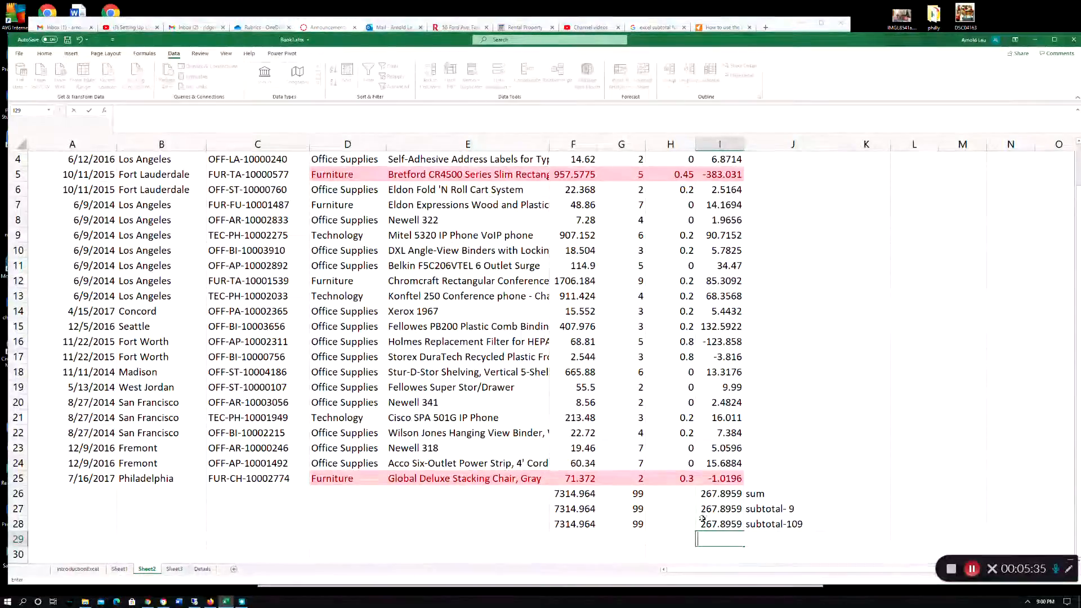
left_click(670, 539)
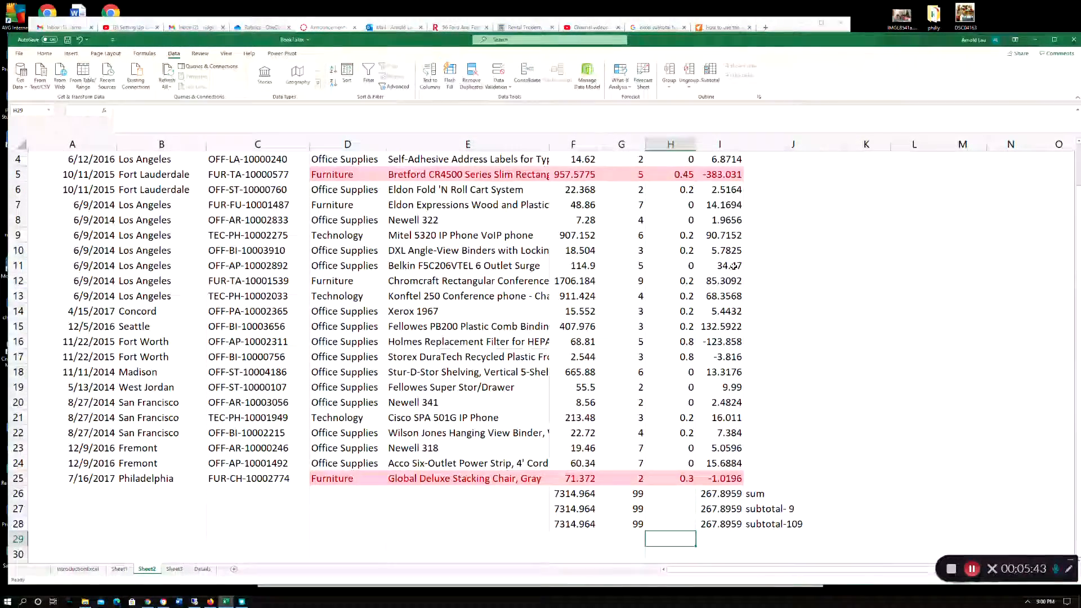
scroll(732, 179, "up", 1)
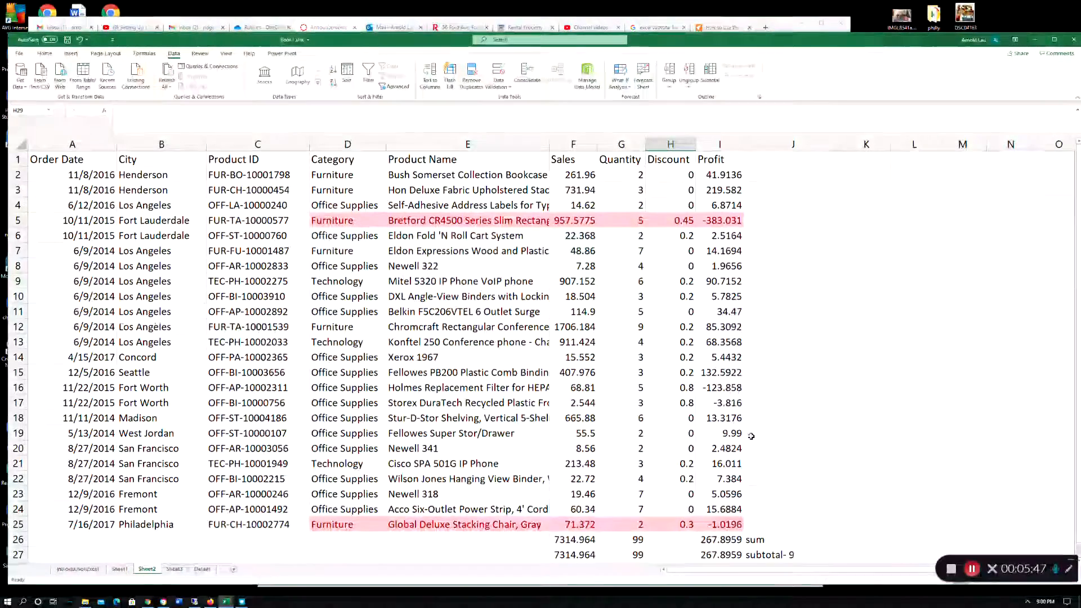
scroll(757, 431, "down", 1)
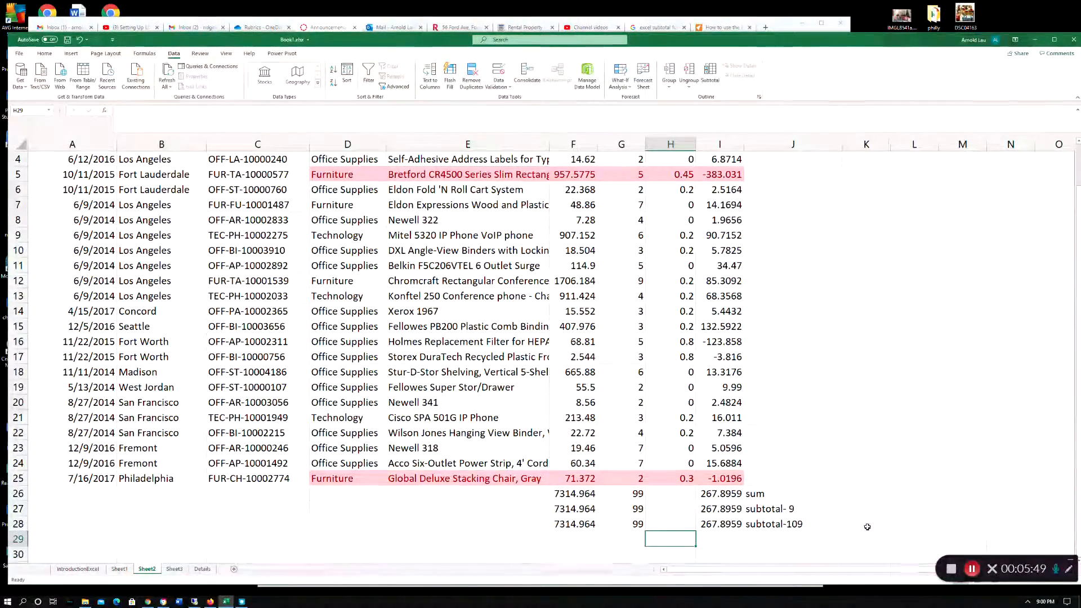